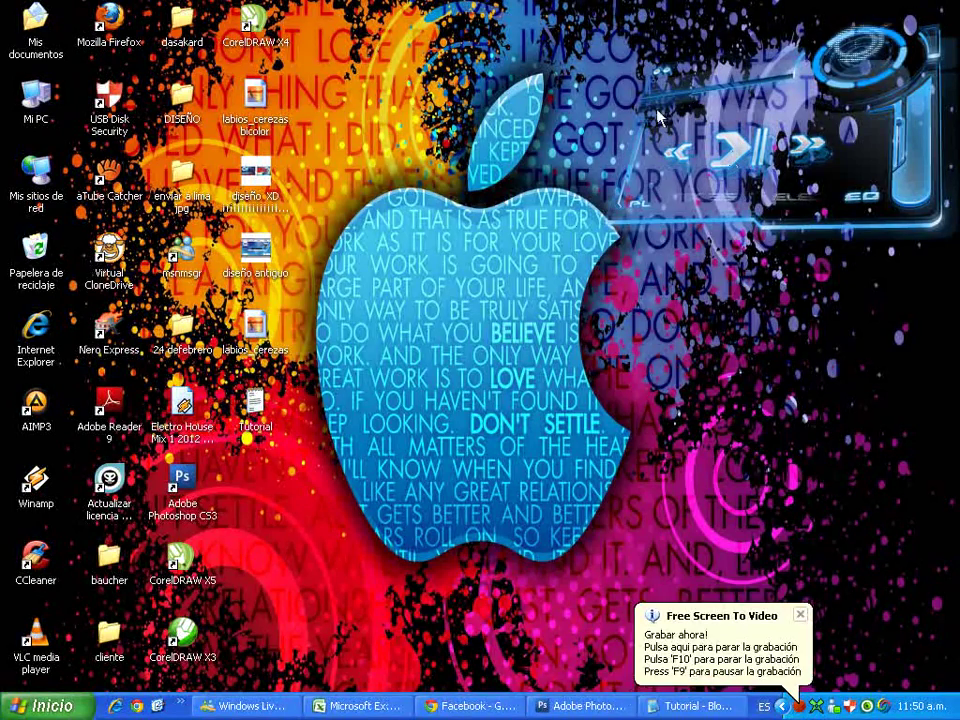
Read the tutorial's greeting and intro, then preview and close the finished bicolor cherry image.
click(680, 706)
drag(8, 218, 595, 221)
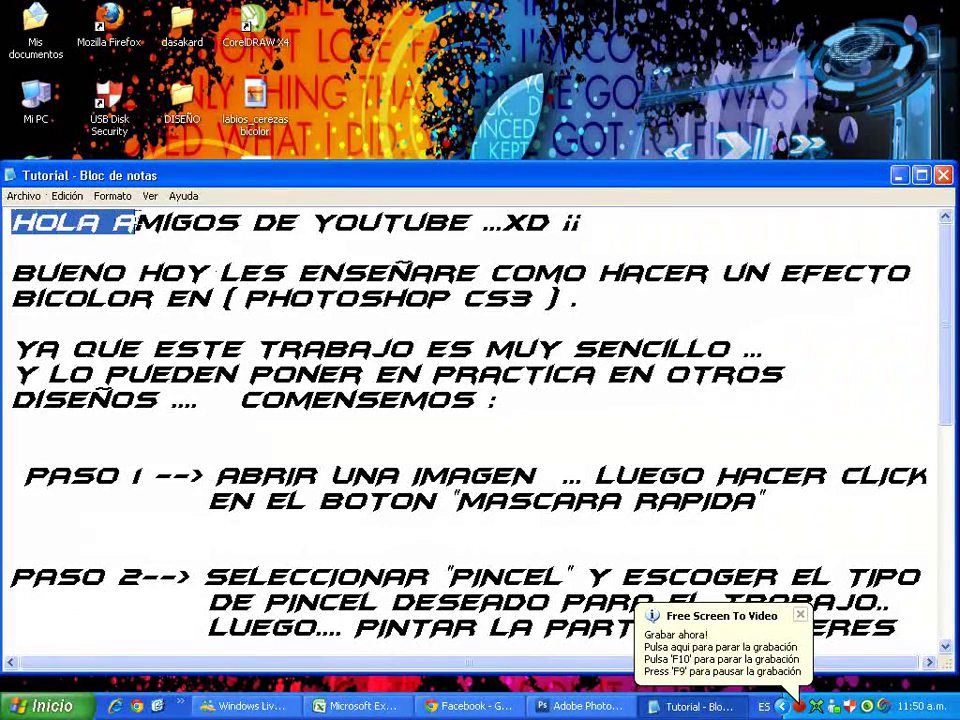
click(600, 221)
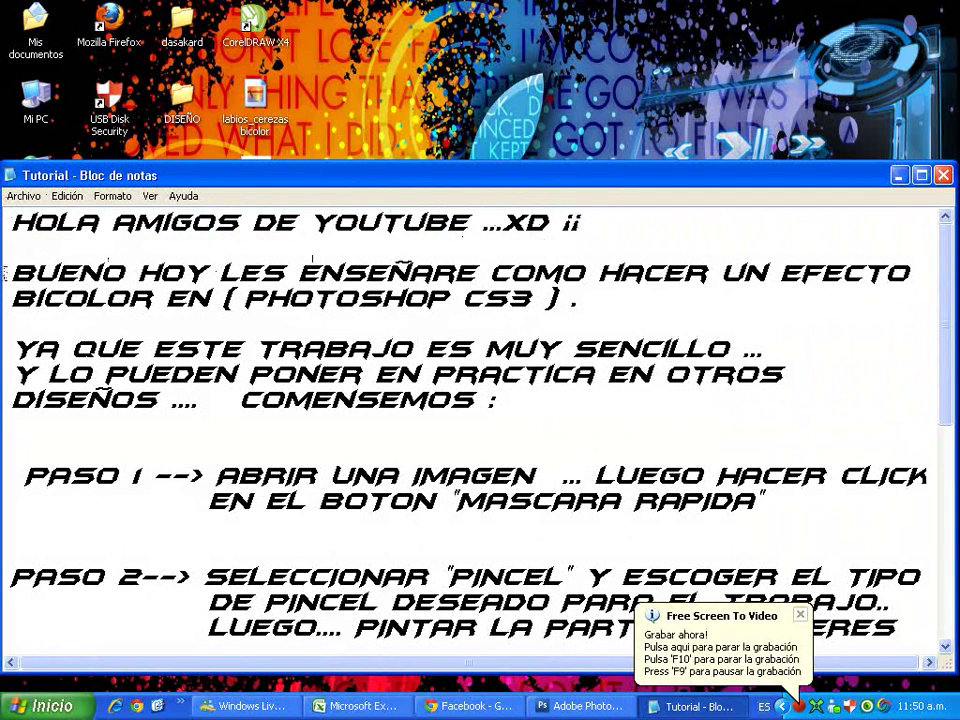
drag(10, 272, 874, 305)
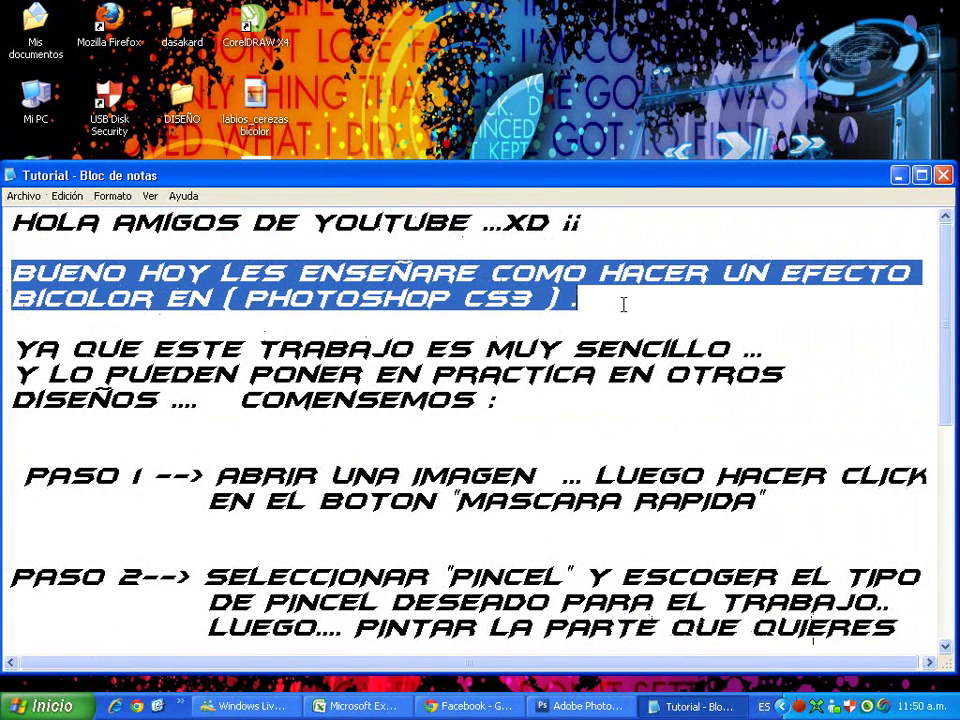
double_click(245, 105)
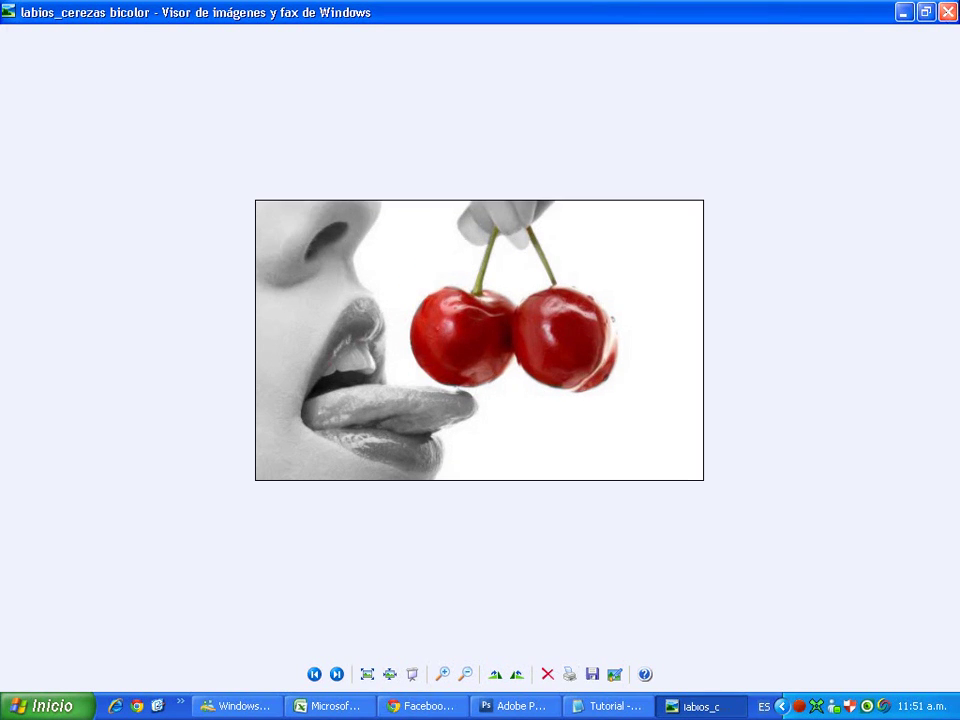
click(946, 14)
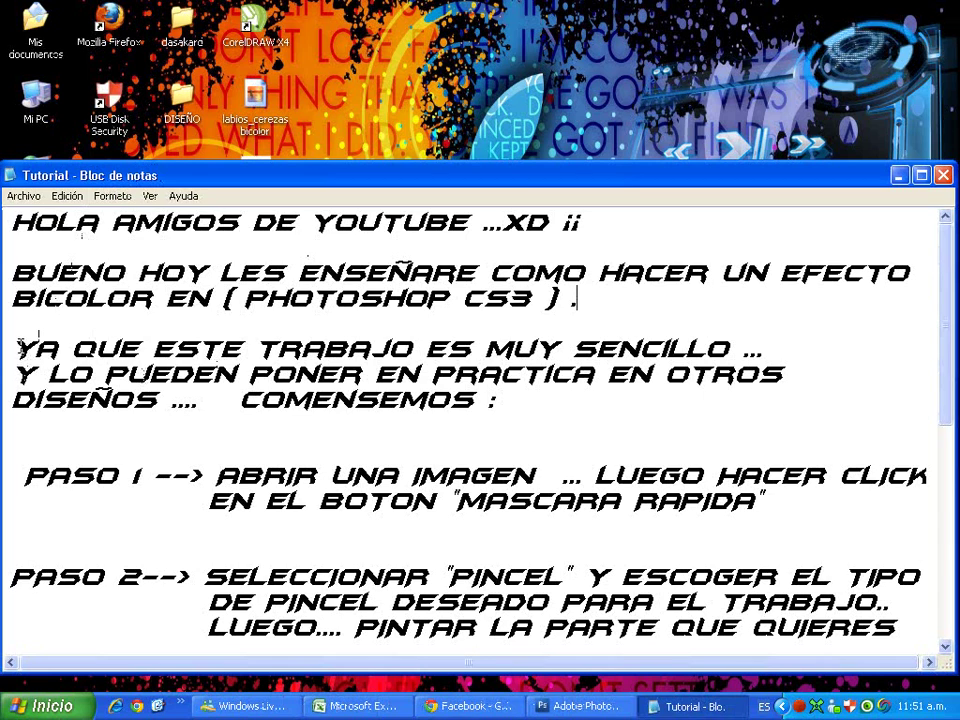
Highlight the tutorial's intro lines, ending with COMENSEMOS, while reading them.
drag(14, 348, 773, 352)
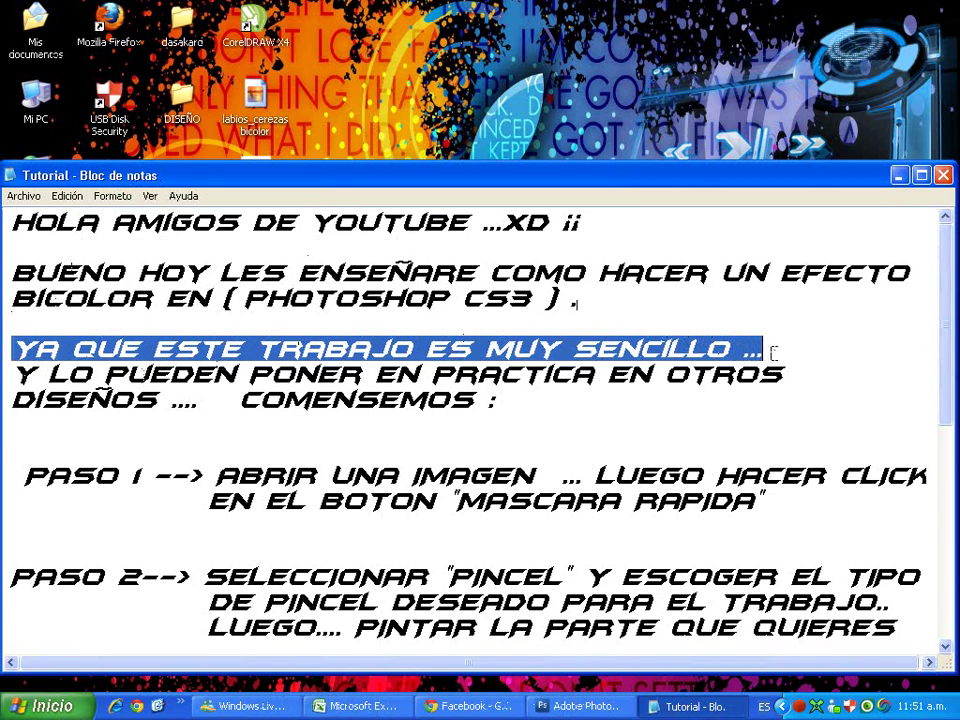
drag(11, 375, 778, 375)
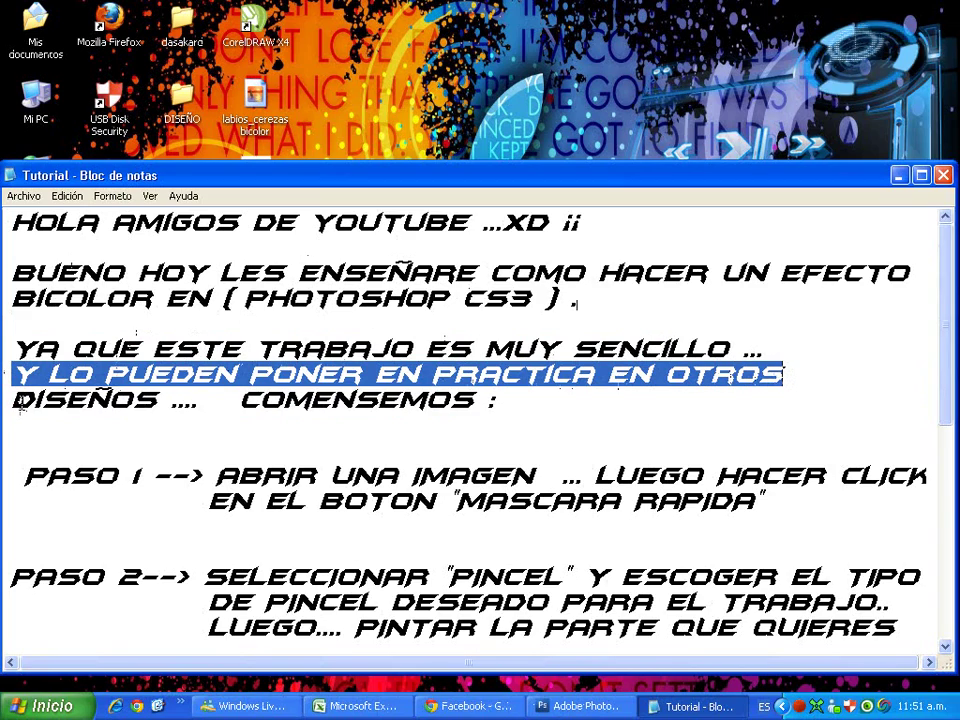
drag(17, 400, 288, 421)
click(540, 410)
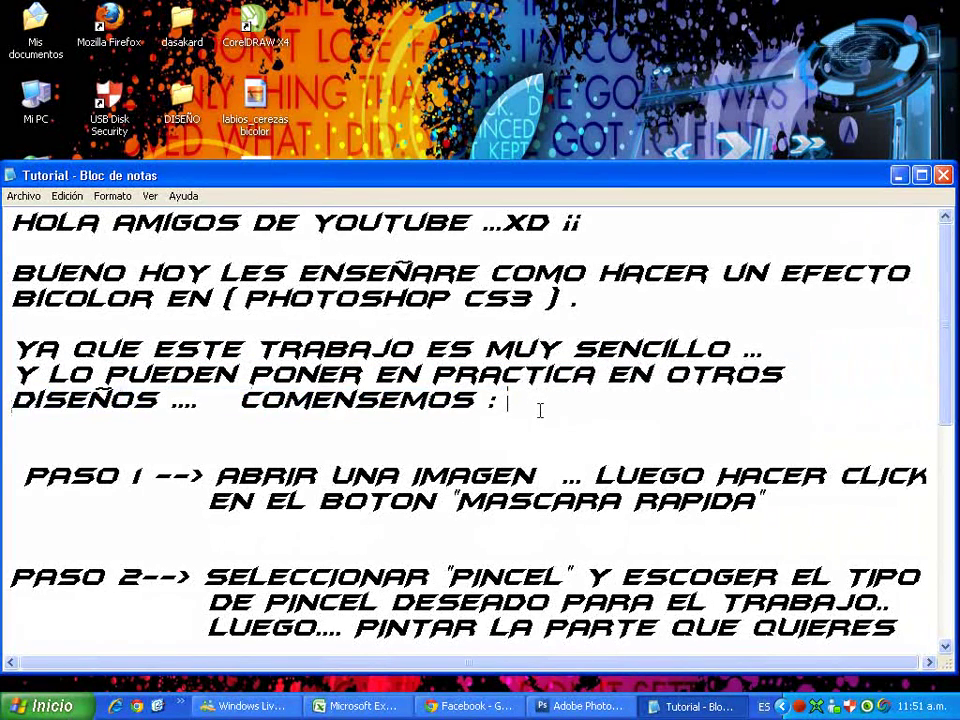
Highlight PASO 1 'ABRIR UNA IMAGEN' and the MASCARA RAPIDA phrase, then switch to Photoshop.
mouse_move(26, 477)
mouse_down()
mouse_move(139, 500)
mouse_move(145, 481)
mouse_up()
mouse_move(214, 478)
mouse_down()
mouse_move(415, 500)
mouse_move(548, 477)
mouse_move(925, 477)
mouse_up()
drag(207, 502, 763, 500)
click(452, 500)
mouse_move(320, 500)
mouse_down()
mouse_move(635, 500)
mouse_move(761, 521)
mouse_up()
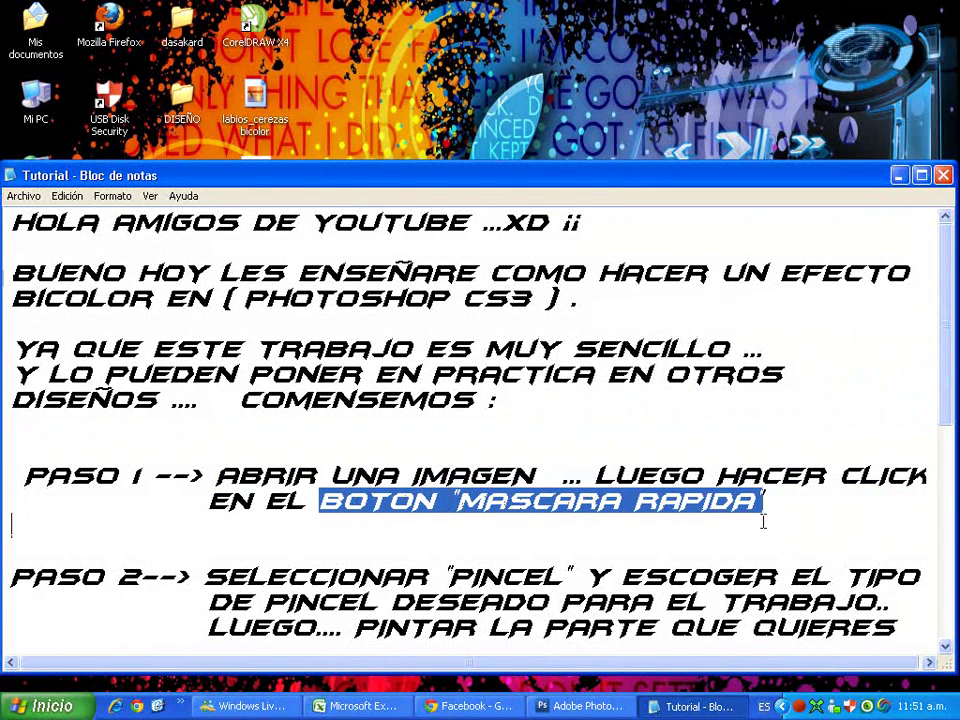
click(761, 497)
mouse_move(690, 500)
mouse_down()
mouse_move(754, 501)
mouse_move(462, 507)
mouse_up()
click(494, 516)
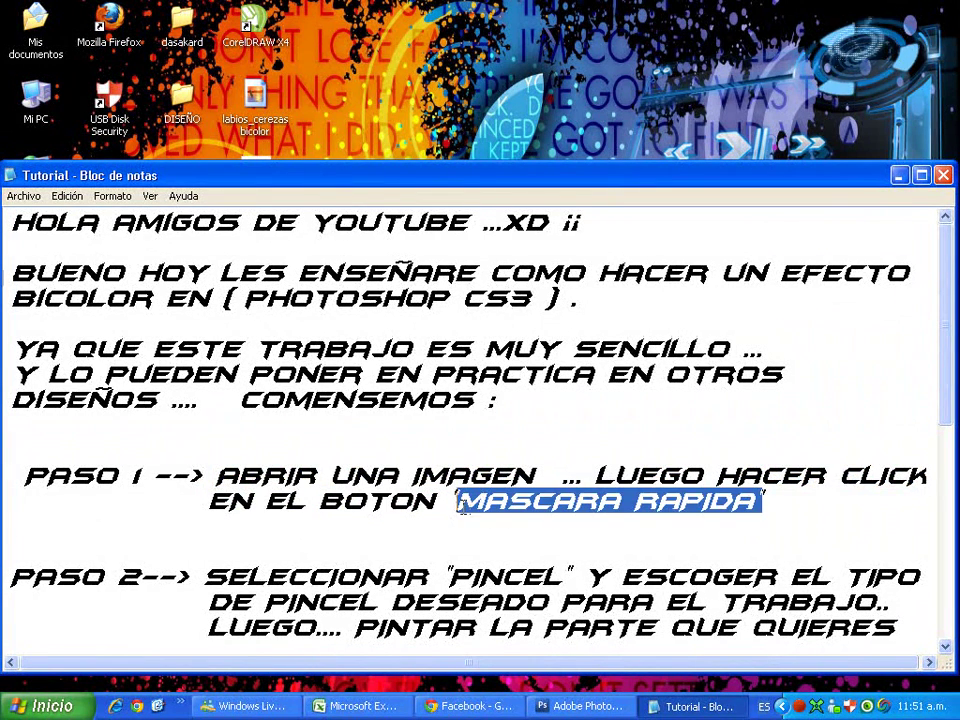
click(582, 706)
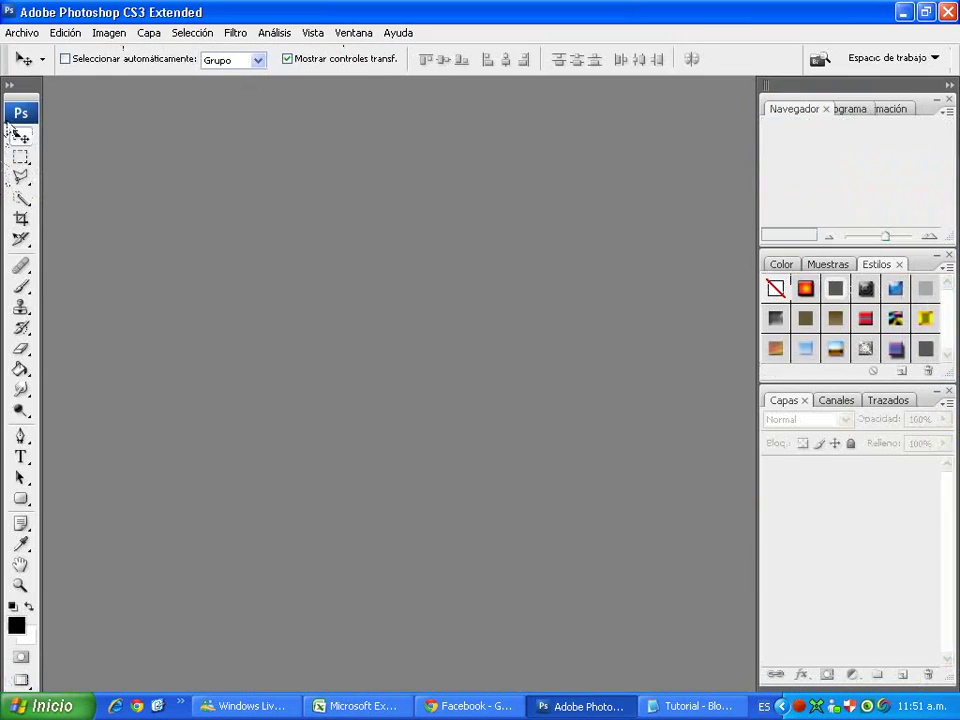
Open labios_cerezas.jpg from the Desktop, magnify it to 200% and switch to Quick Mask mode.
click(26, 38)
click(24, 68)
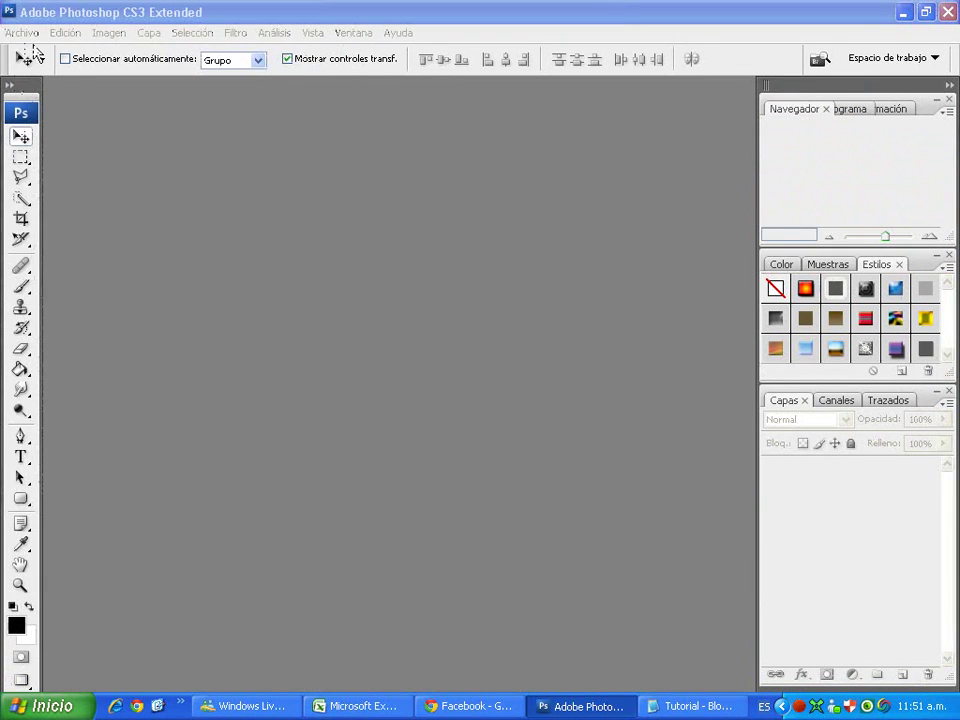
click(370, 429)
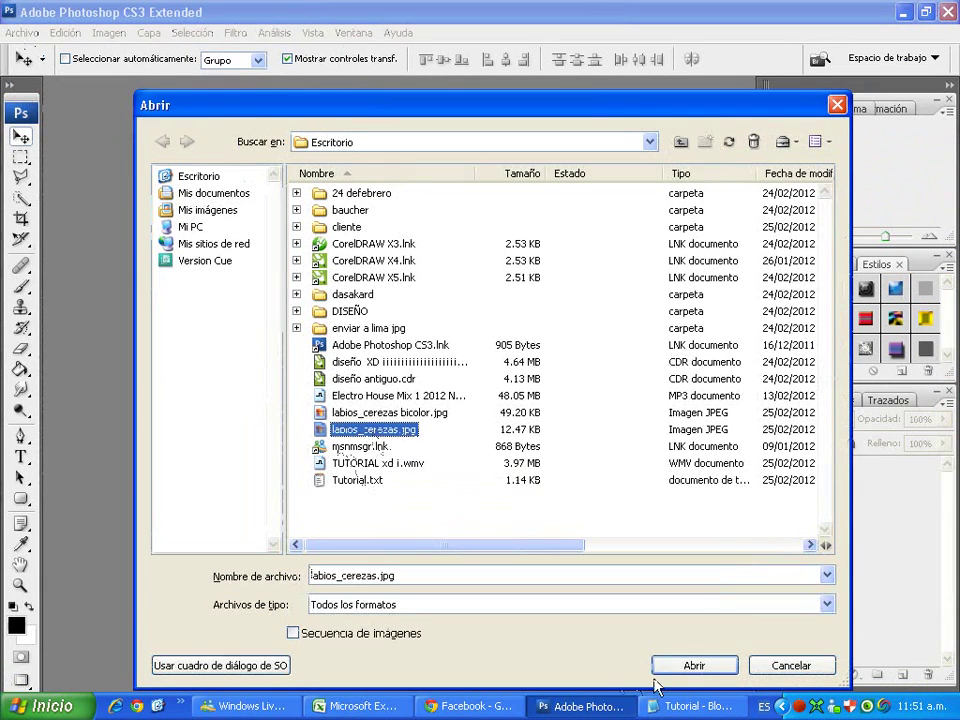
click(694, 666)
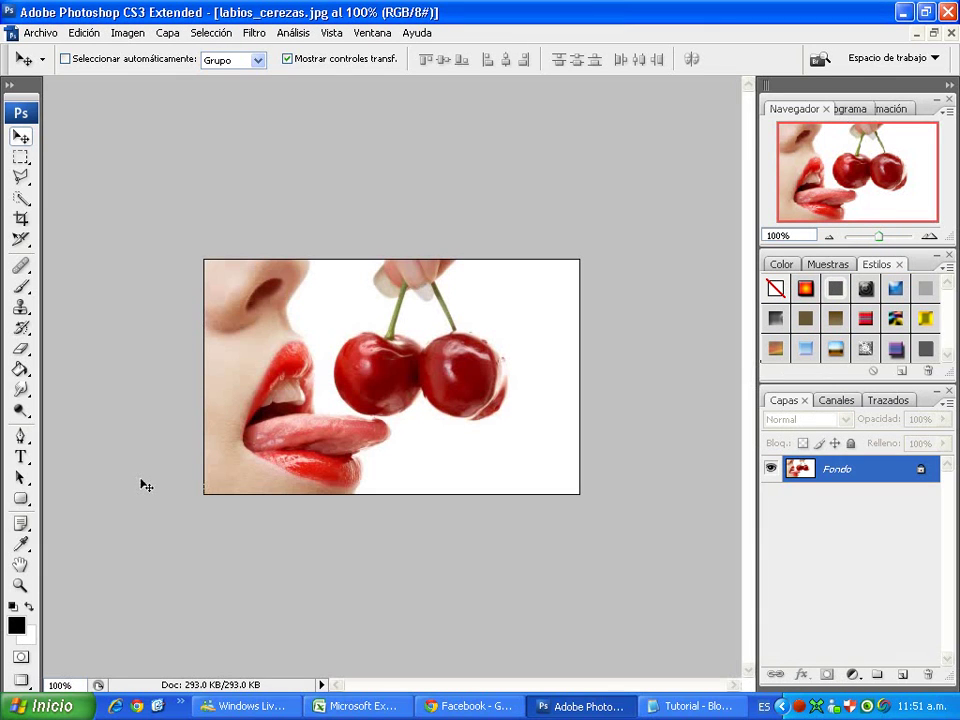
key(ctrl+plus)
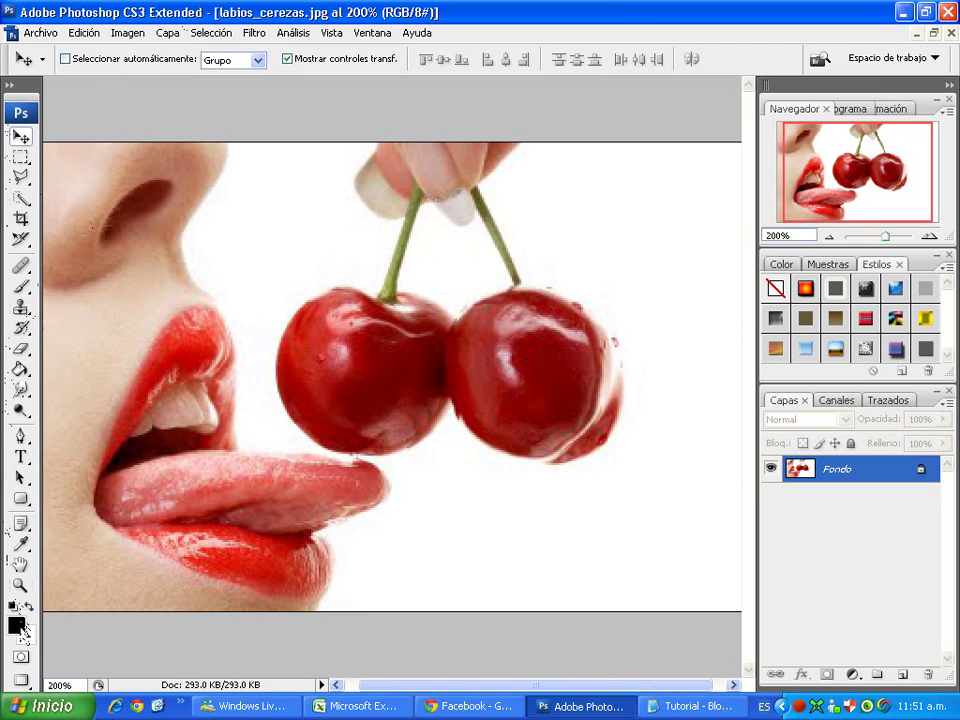
click(19, 659)
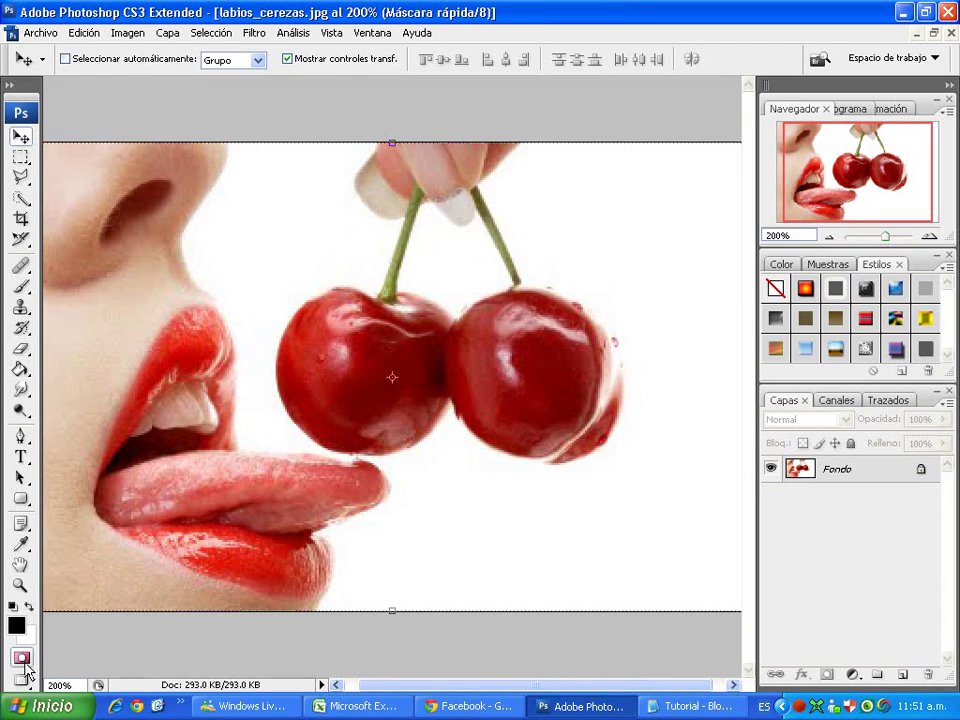
click(690, 706)
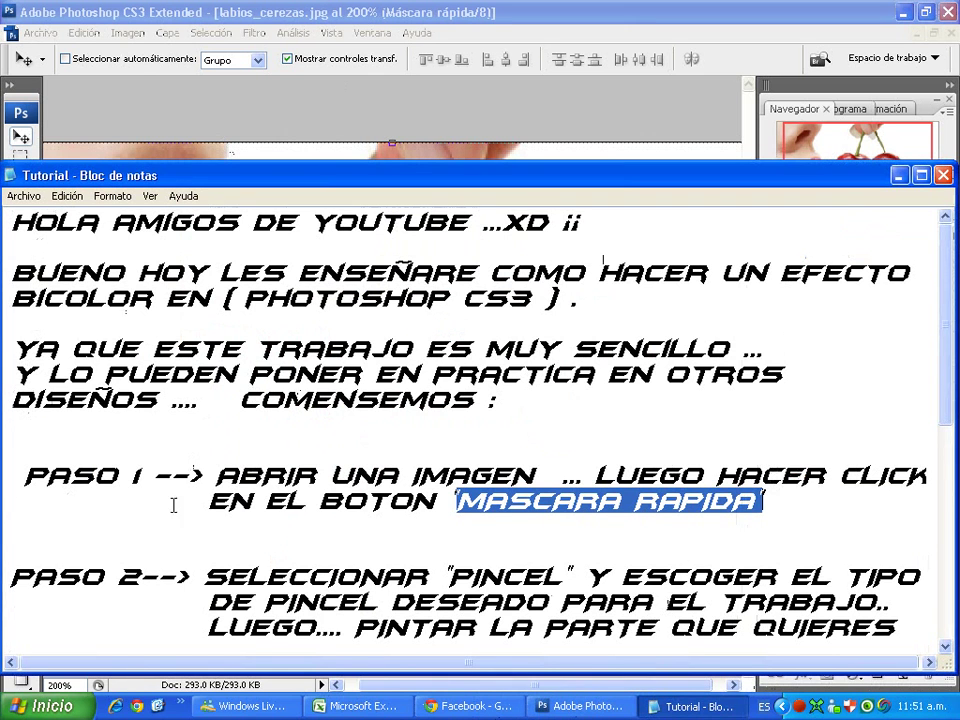
click(116, 556)
scroll(90, 555, down, 1)
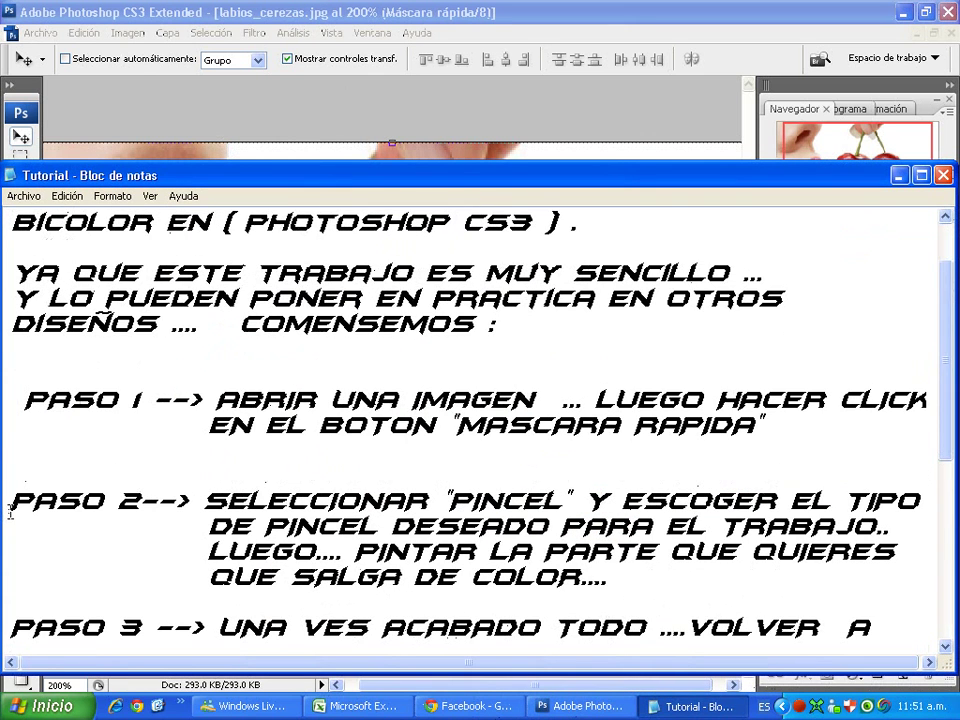
drag(10, 510, 139, 510)
drag(205, 497, 922, 497)
drag(210, 527, 884, 529)
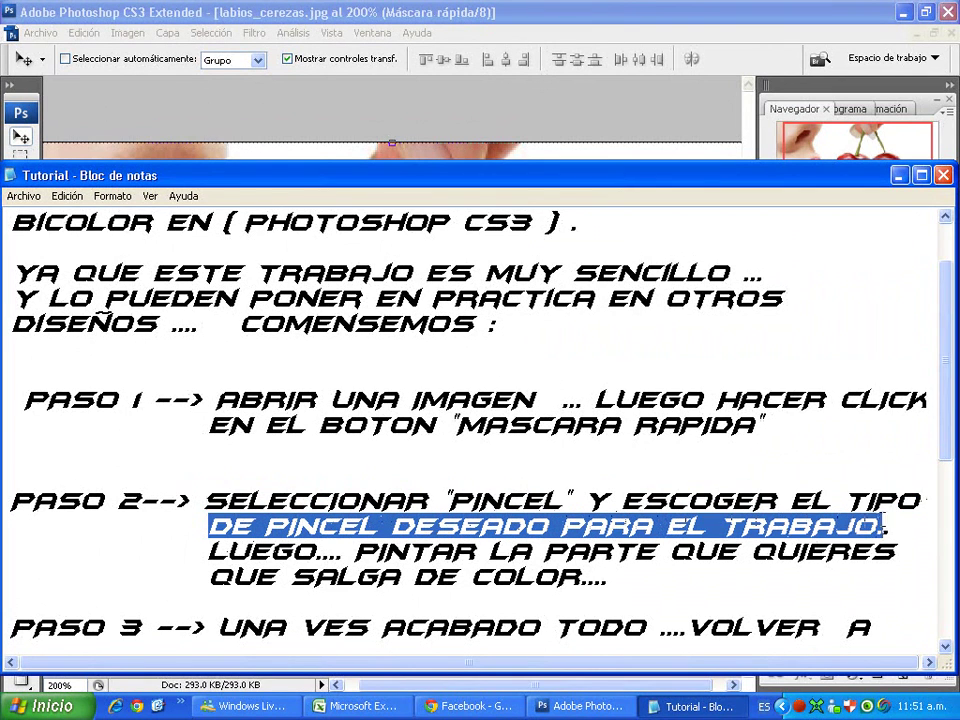
drag(210, 551, 895, 551)
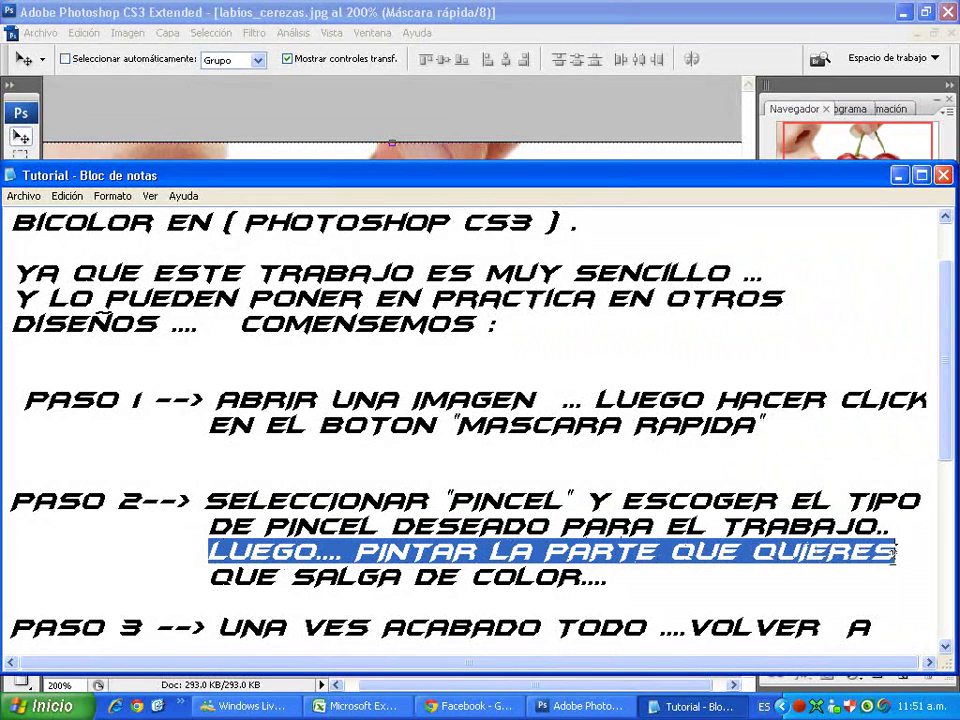
drag(211, 576, 607, 576)
scroll(200, 447, down, 1)
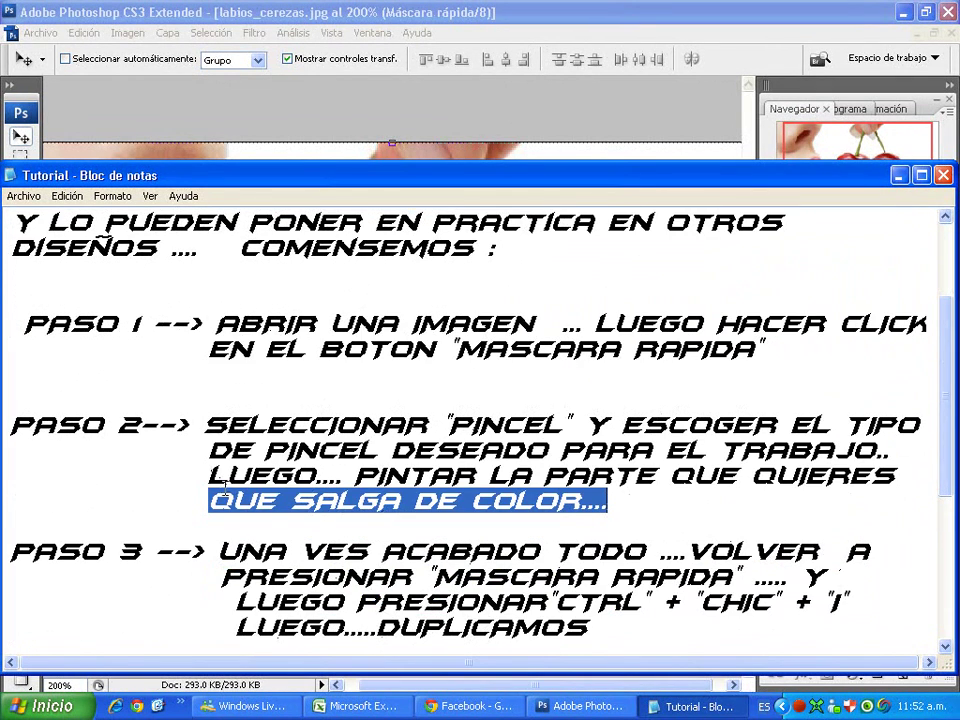
click(210, 482)
key(alt+Tab)
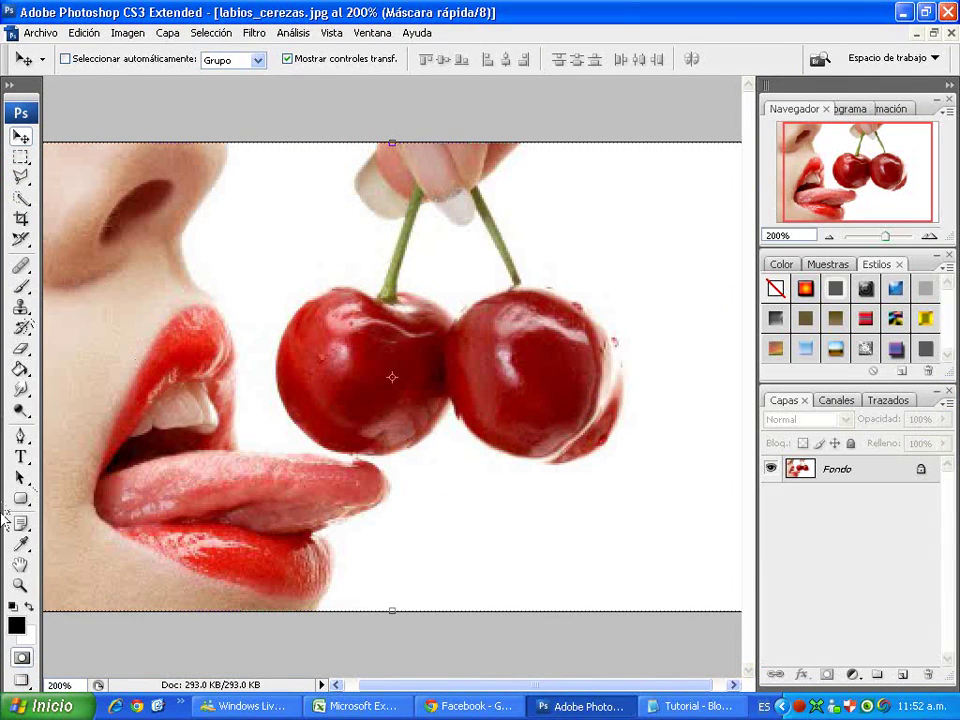
With a 25 px hard Brush at 300% zoom, paint the mask over both cherries and their edges.
click(20, 288)
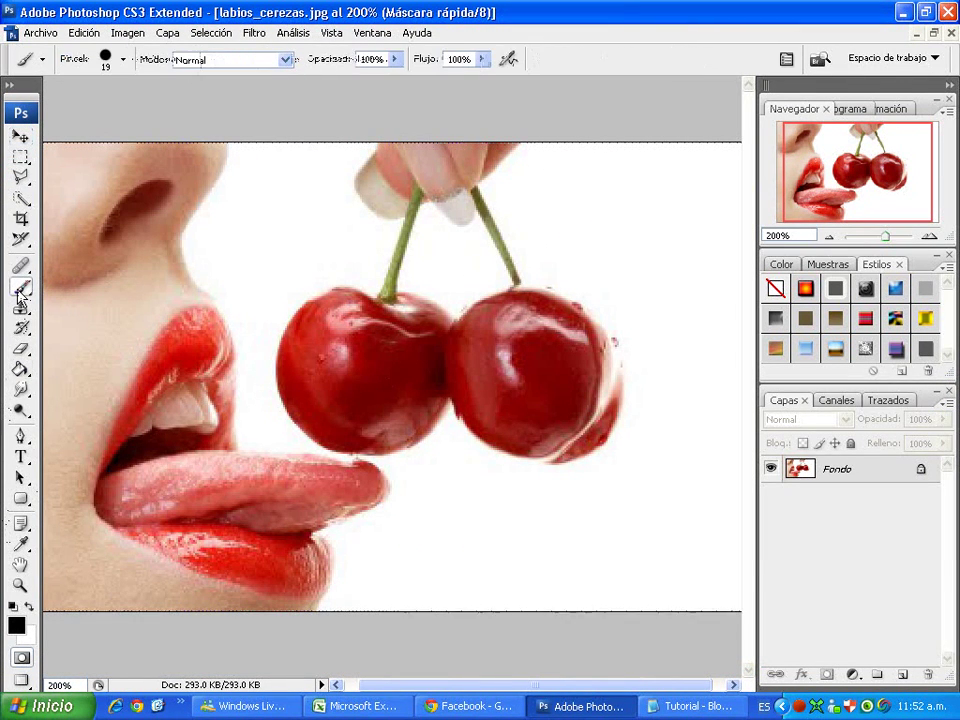
right_click(237, 270)
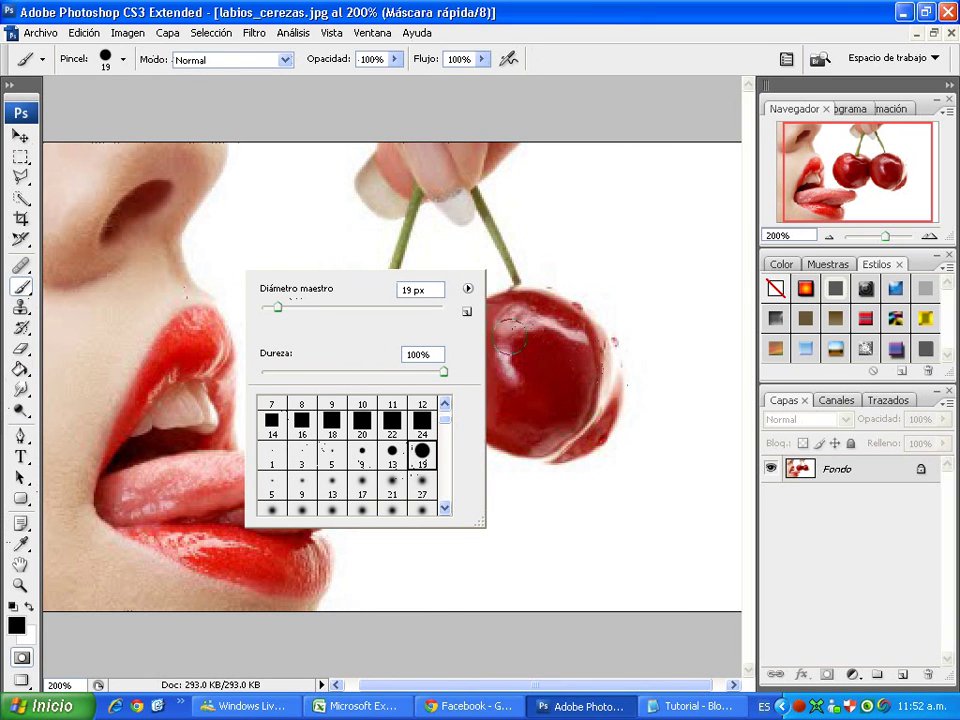
click(565, 352)
key(ctrl+plus)
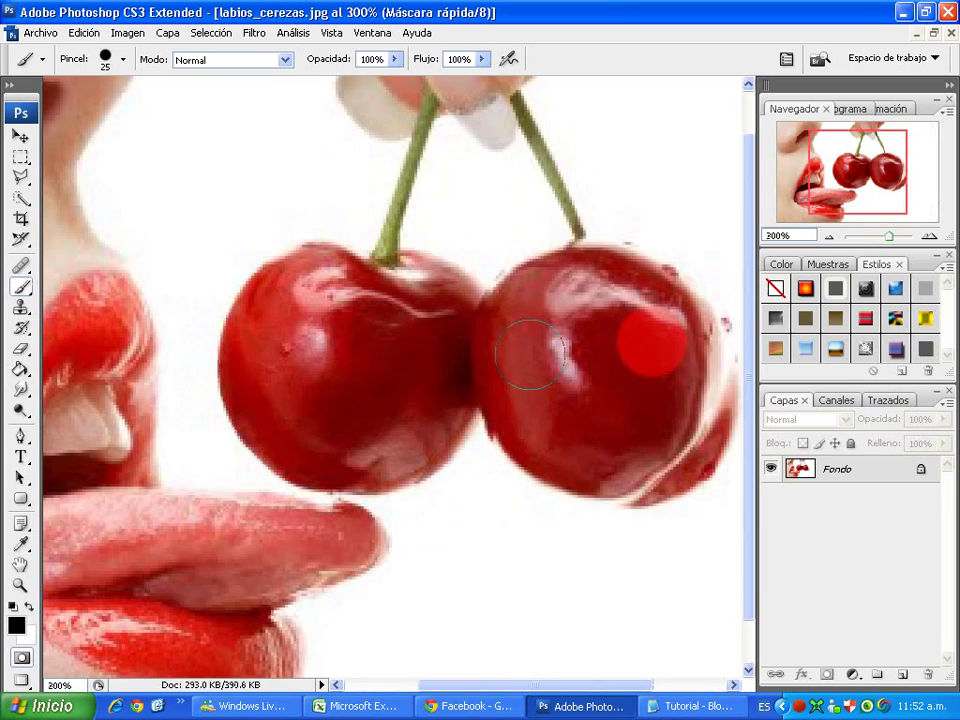
mouse_move(530, 356)
mouse_down()
mouse_move(408, 360)
mouse_move(518, 416)
mouse_move(414, 303)
mouse_move(424, 397)
mouse_move(267, 305)
mouse_move(153, 382)
mouse_move(237, 449)
mouse_move(305, 398)
mouse_up()
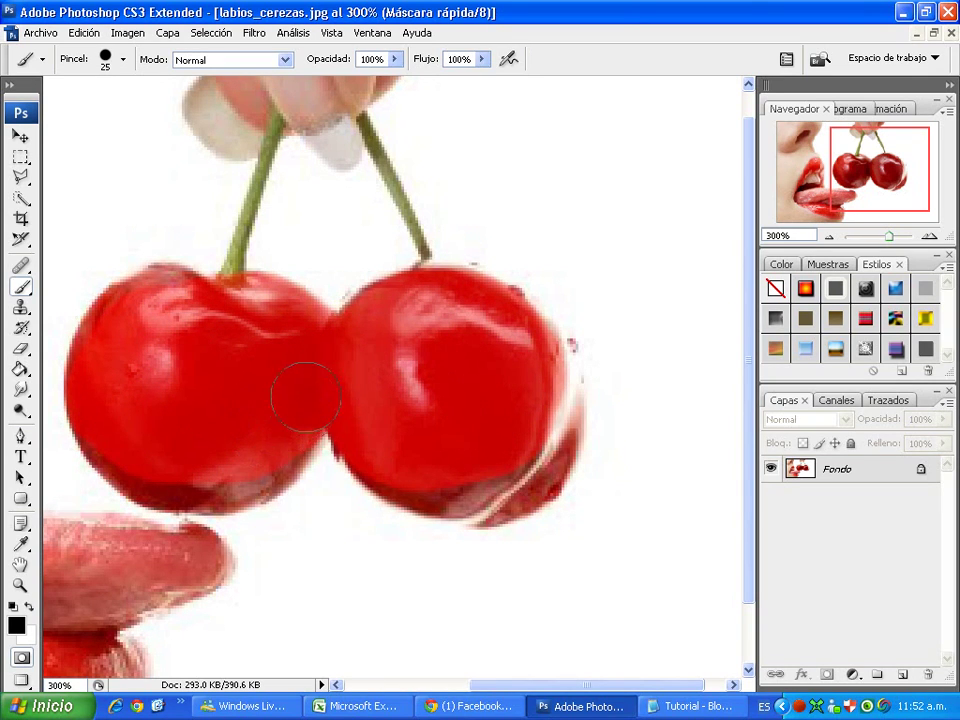
mouse_move(280, 437)
mouse_down()
mouse_move(189, 456)
mouse_move(116, 437)
mouse_up()
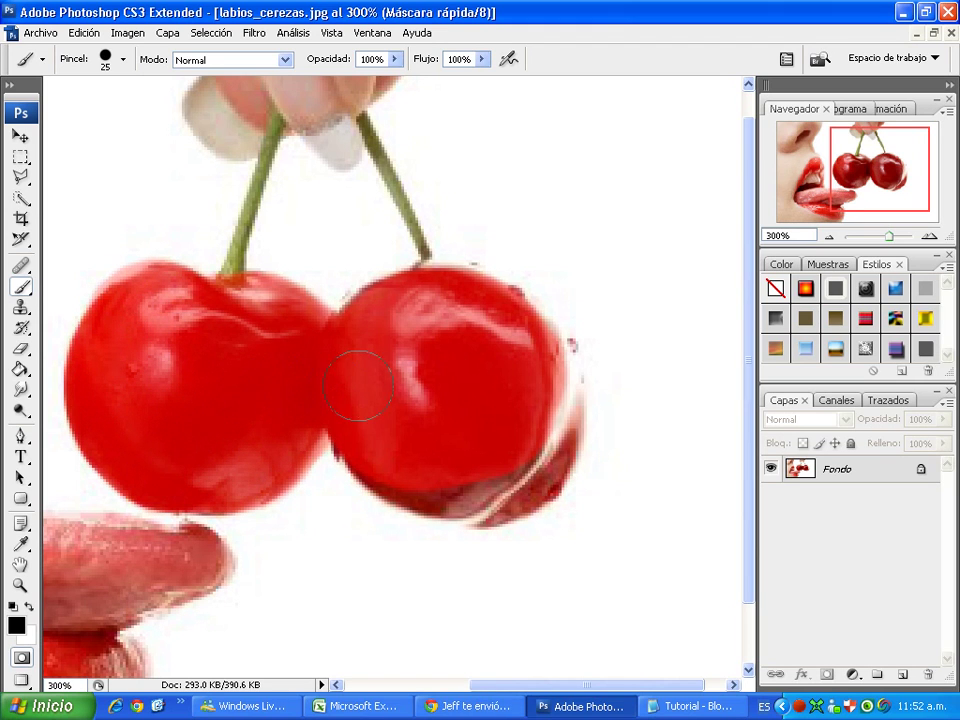
mouse_move(561, 364)
mouse_down()
mouse_move(533, 467)
mouse_move(339, 400)
mouse_up()
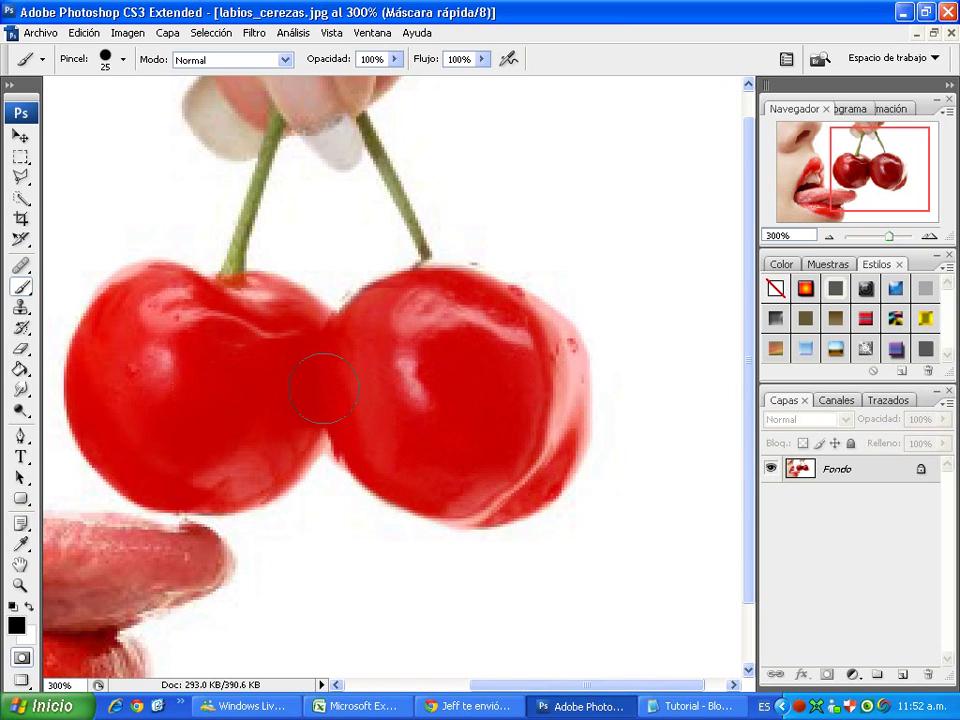
right_click(232, 304)
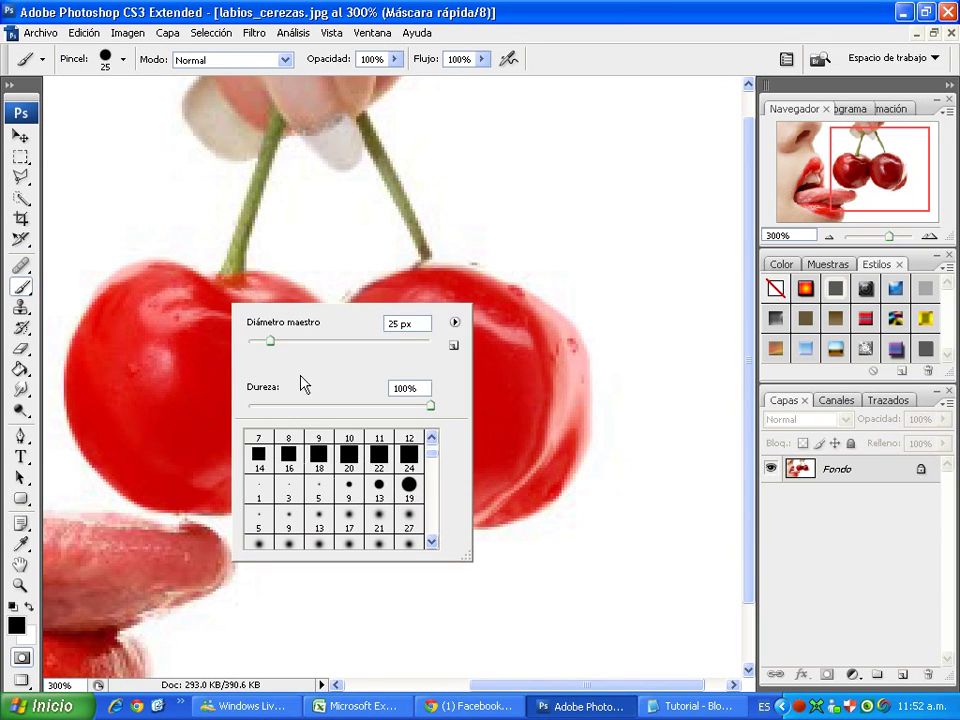
Shrink the brush to 5 px and zoom in to 500% on the cherry stems.
drag(263, 344, 256, 342)
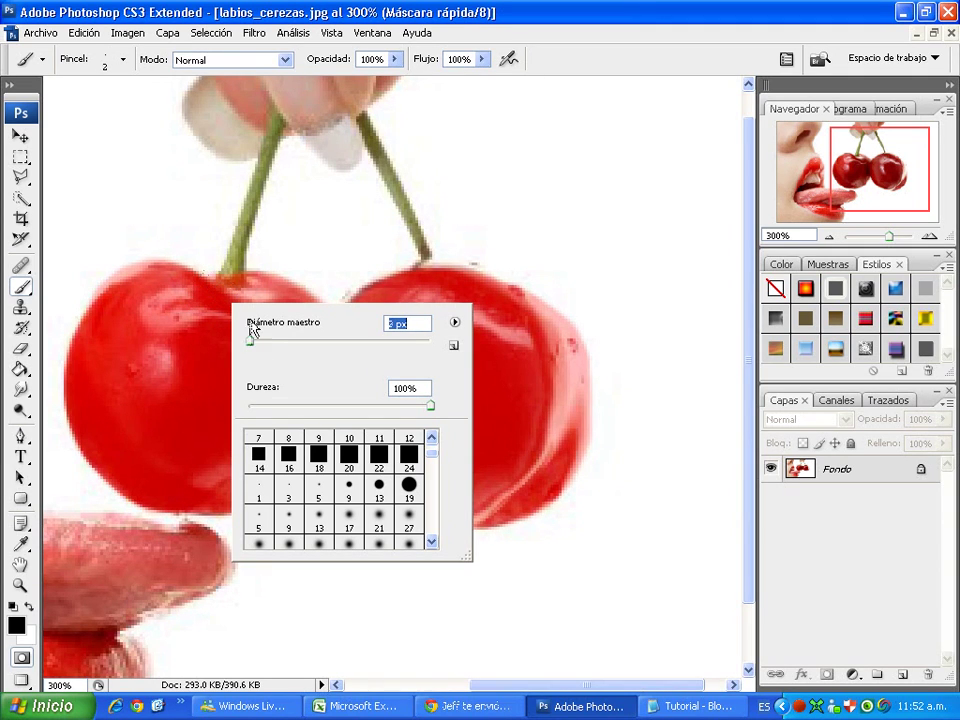
drag(250, 342, 256, 341)
key(Return)
key(ctrl+plus)
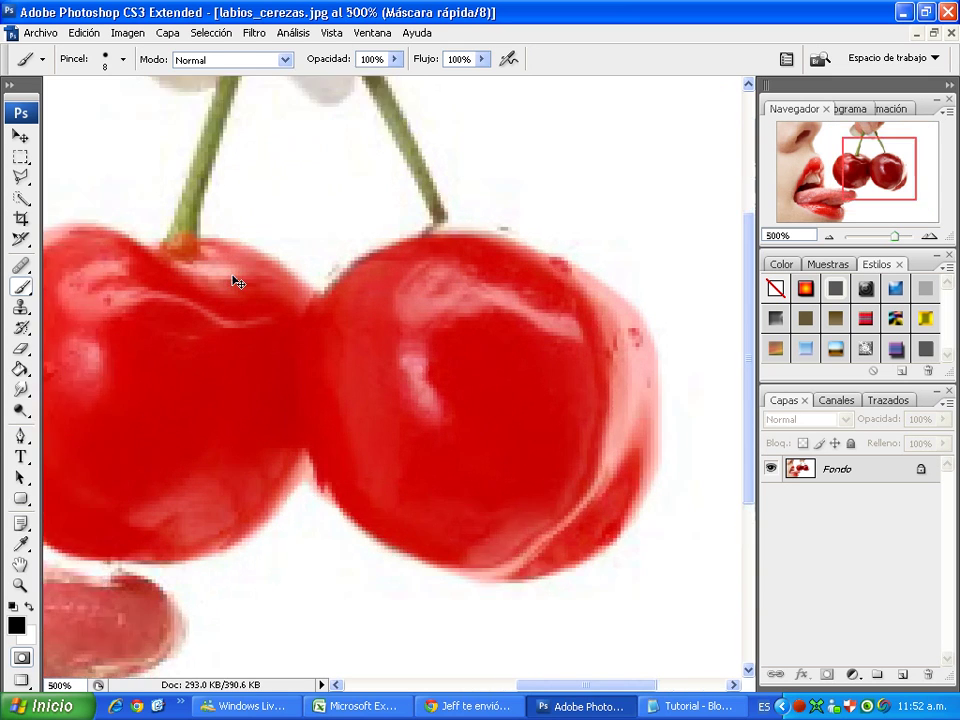
key(ctrl+plus)
drag(81, 343, 274, 497)
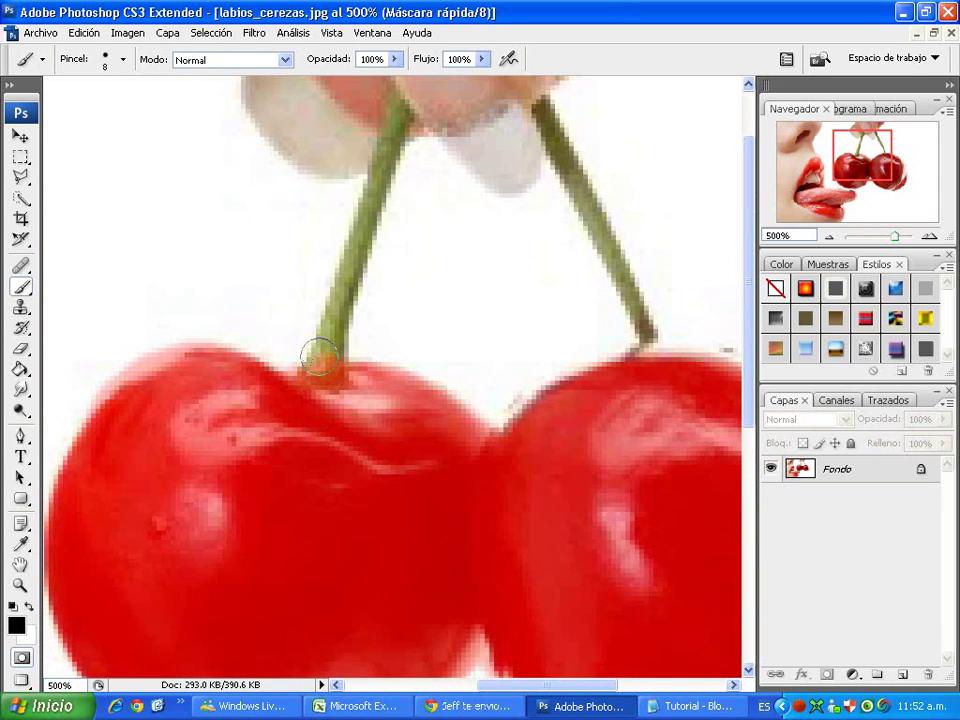
right_click(340, 378)
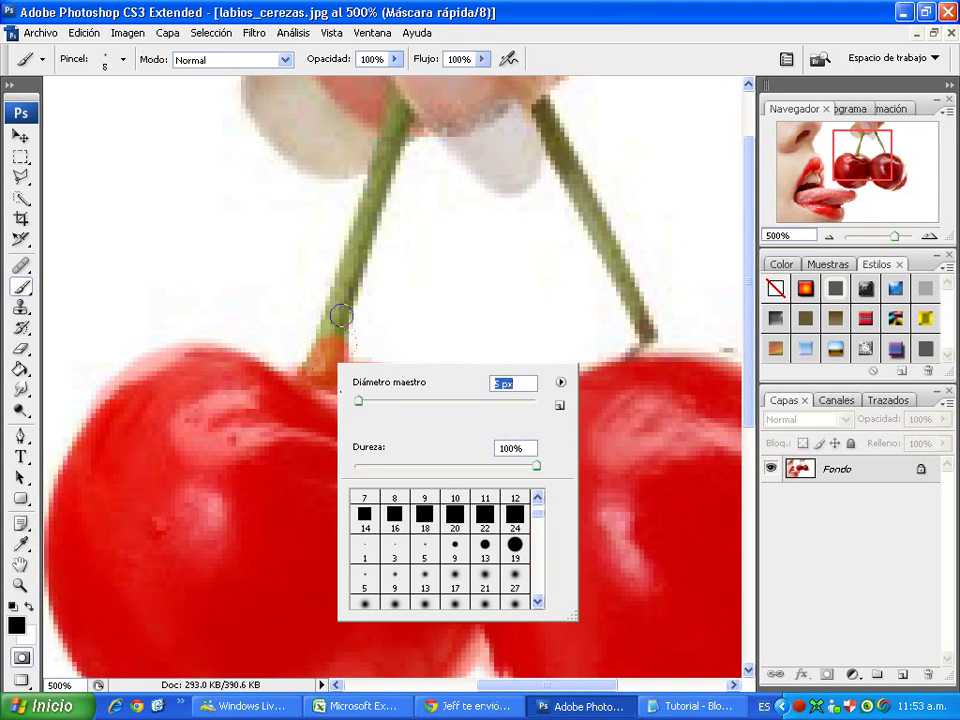
key(Return)
drag(320, 368, 395, 110)
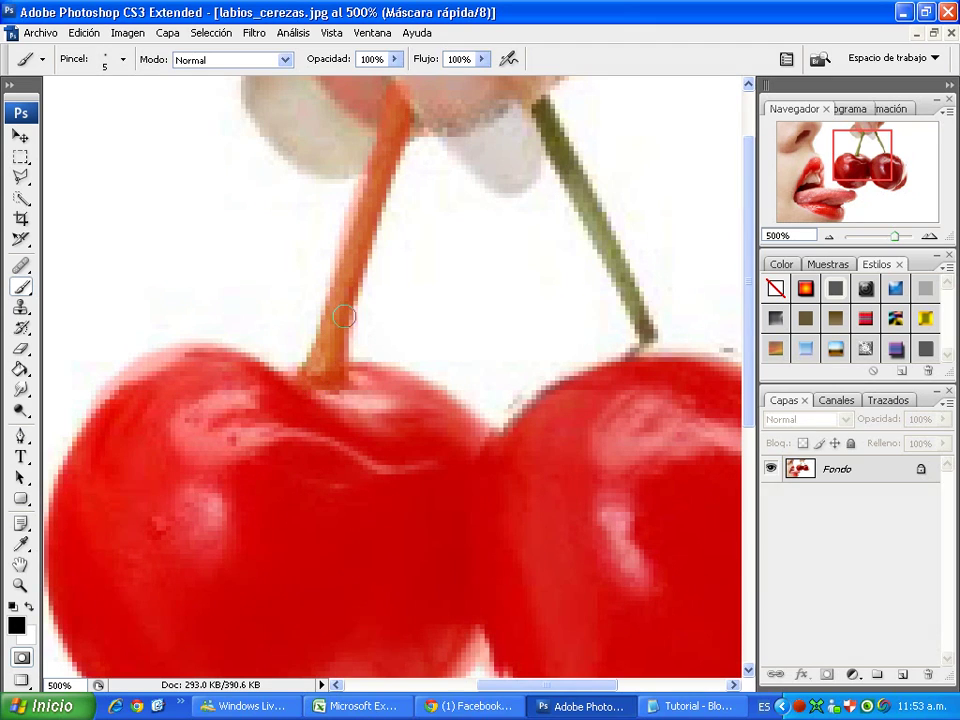
Paint the quick mask along the left stem and up the whole right stem.
drag(316, 386, 387, 146)
mouse_move(424, 369)
mouse_down()
mouse_move(612, 370)
mouse_move(454, 400)
mouse_up()
mouse_move(523, 368)
mouse_down()
mouse_move(497, 292)
mouse_move(415, 130)
mouse_up()
drag(440, 180, 501, 296)
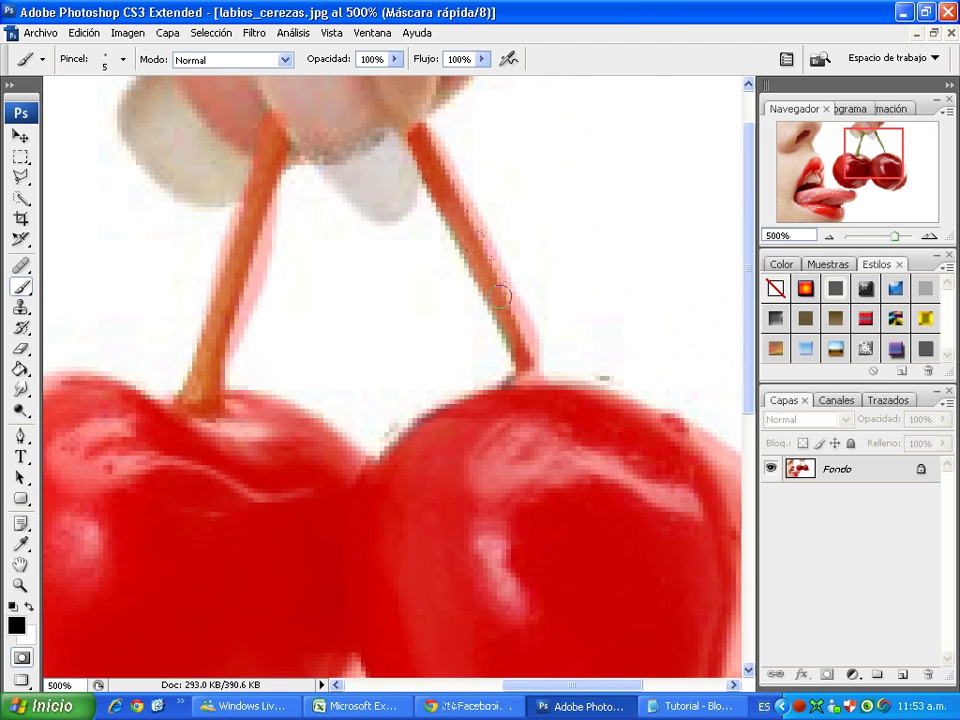
drag(508, 342, 432, 166)
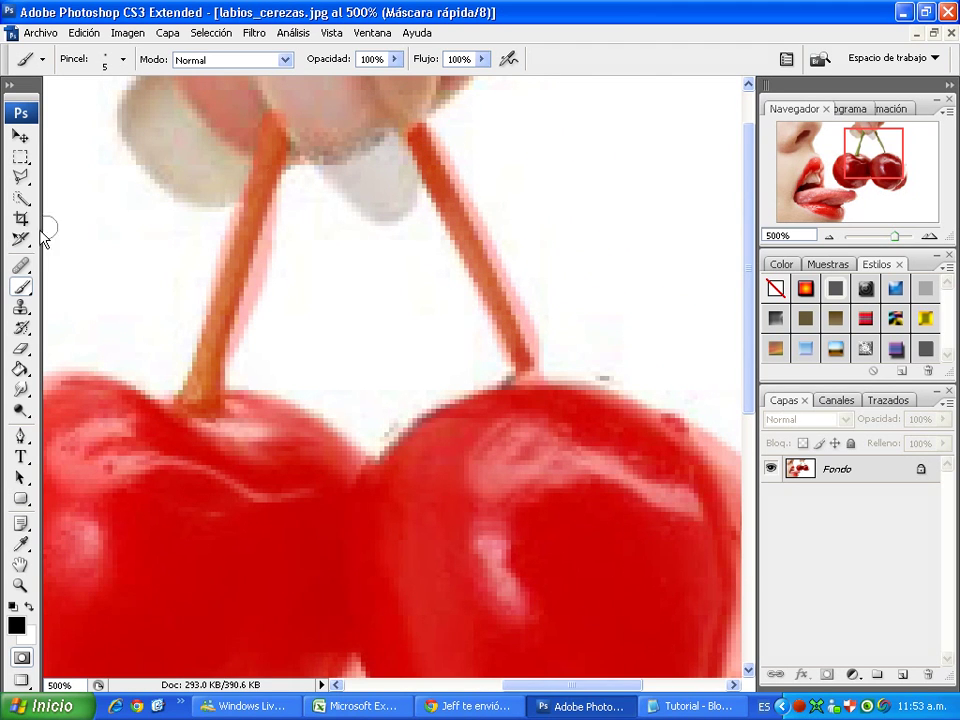
Switch to a 13 px Eraser and clean stray mask specks off both stems.
key(e)
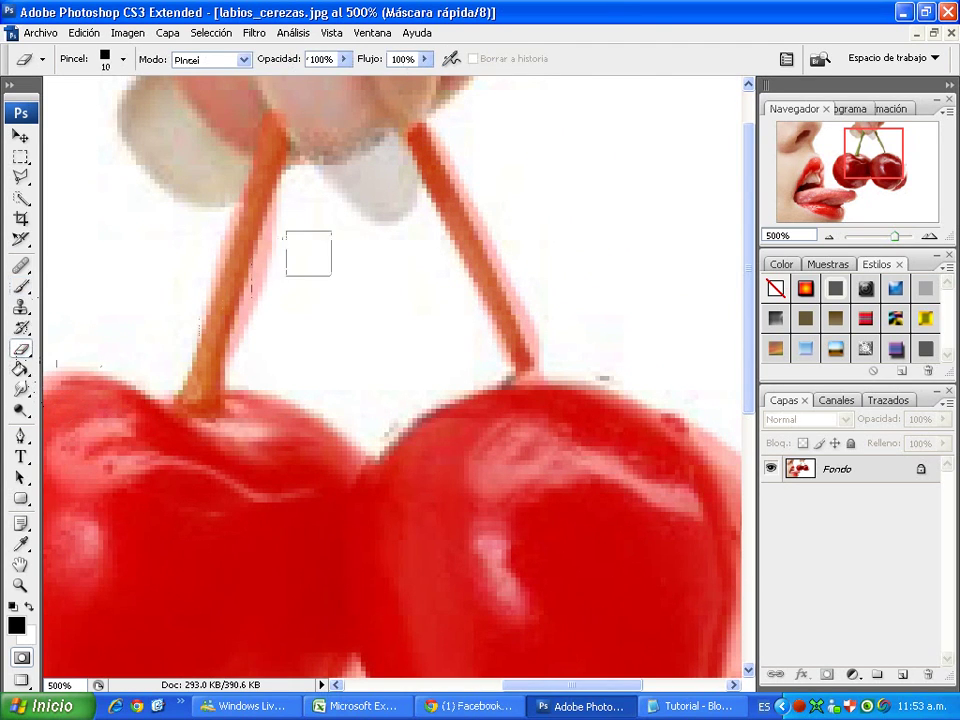
right_click(308, 254)
click(463, 437)
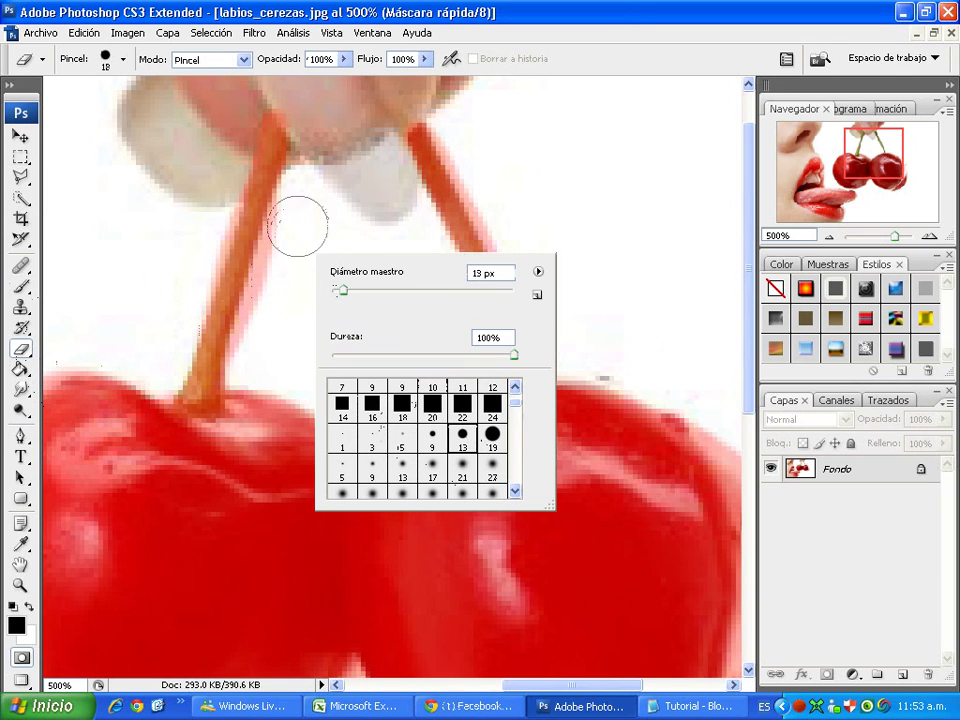
click(300, 210)
mouse_move(274, 317)
mouse_down()
mouse_move(311, 236)
mouse_move(281, 276)
mouse_move(258, 352)
mouse_up()
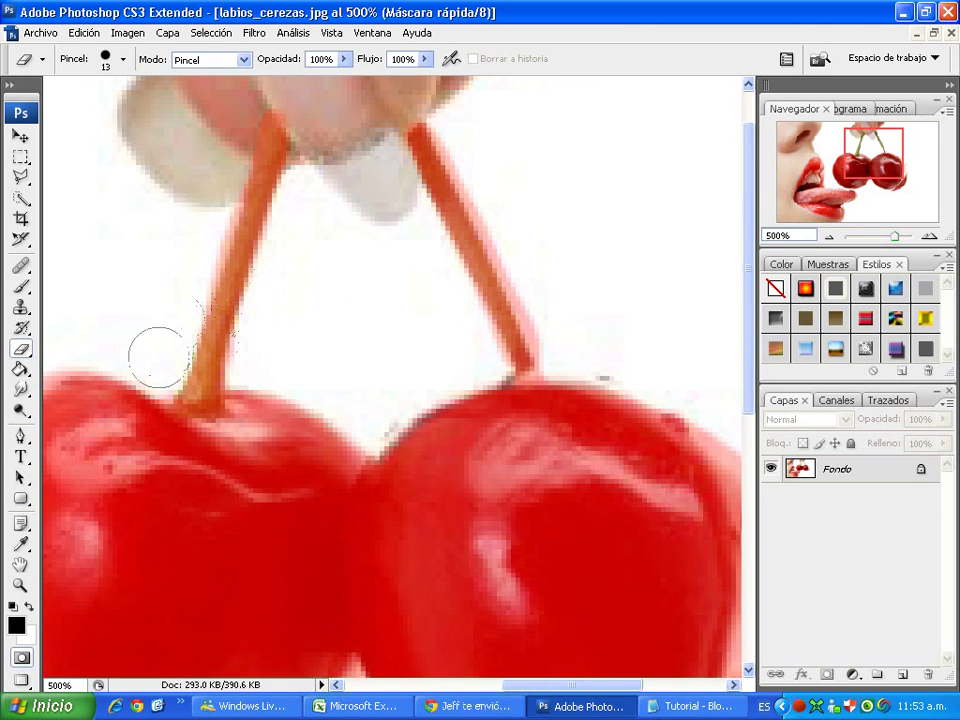
mouse_move(171, 321)
mouse_down()
mouse_move(213, 181)
mouse_move(184, 289)
mouse_move(240, 210)
mouse_move(313, 242)
mouse_move(315, 200)
mouse_up()
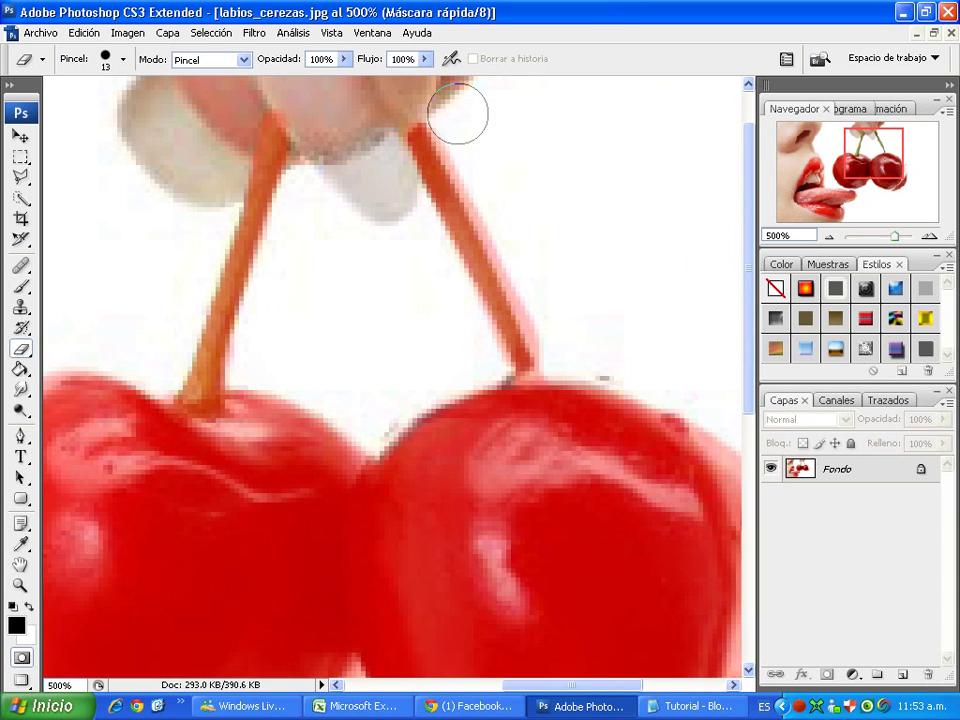
drag(461, 121, 565, 344)
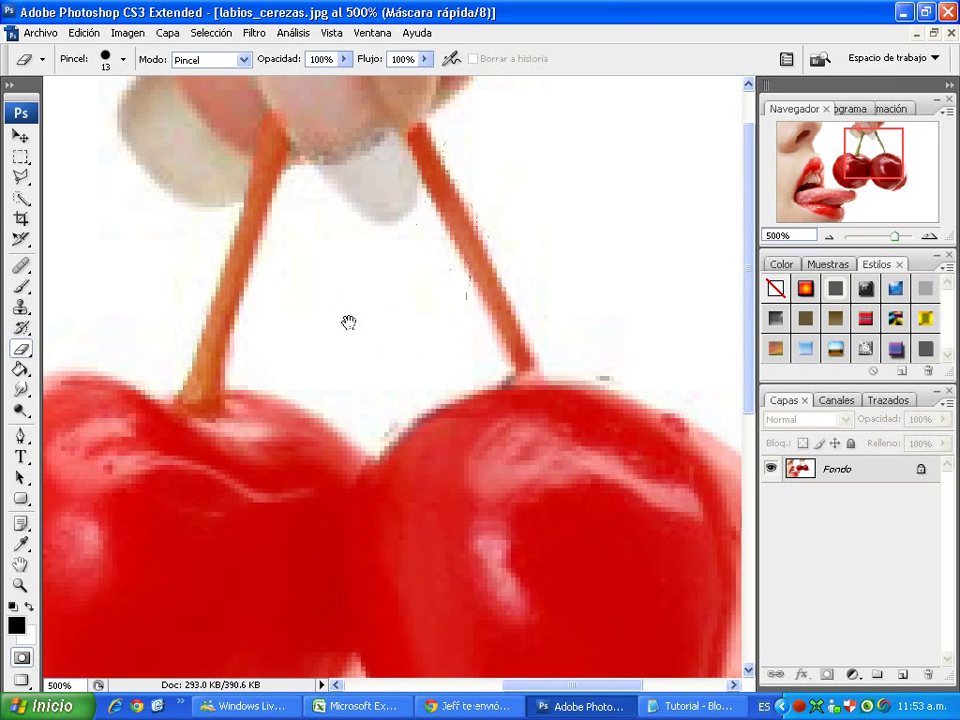
Pan over the stem tops, left cherry and gap beneath, then shrink the eraser to 7 px.
drag(347, 321, 476, 298)
drag(433, 171, 430, 215)
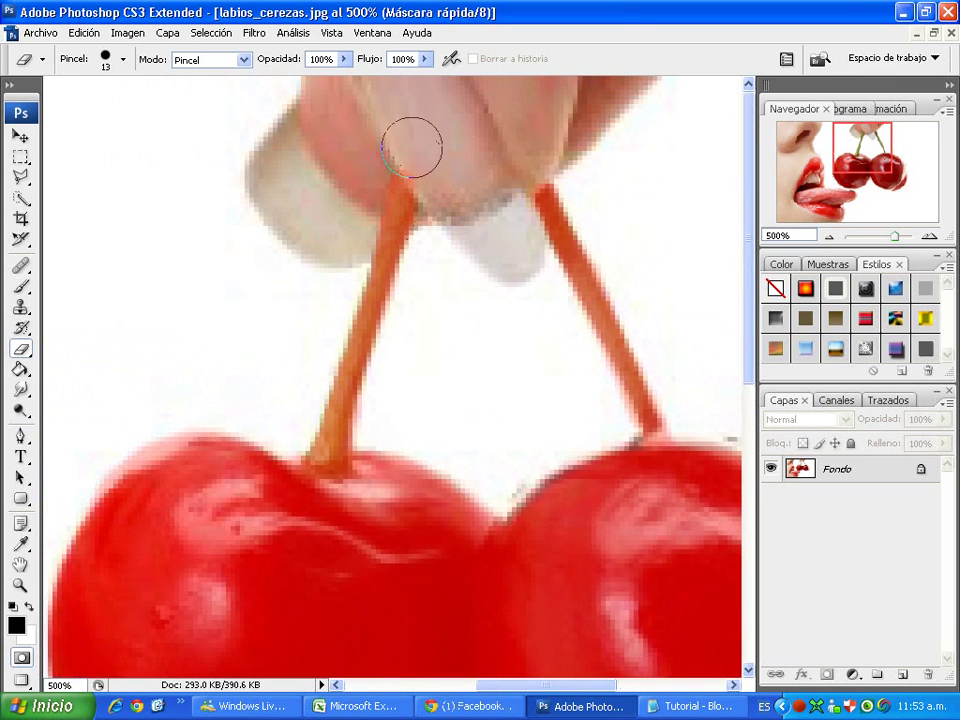
drag(451, 318, 406, 163)
mouse_move(395, 410)
mouse_down()
mouse_move(336, 366)
mouse_move(654, 424)
mouse_up()
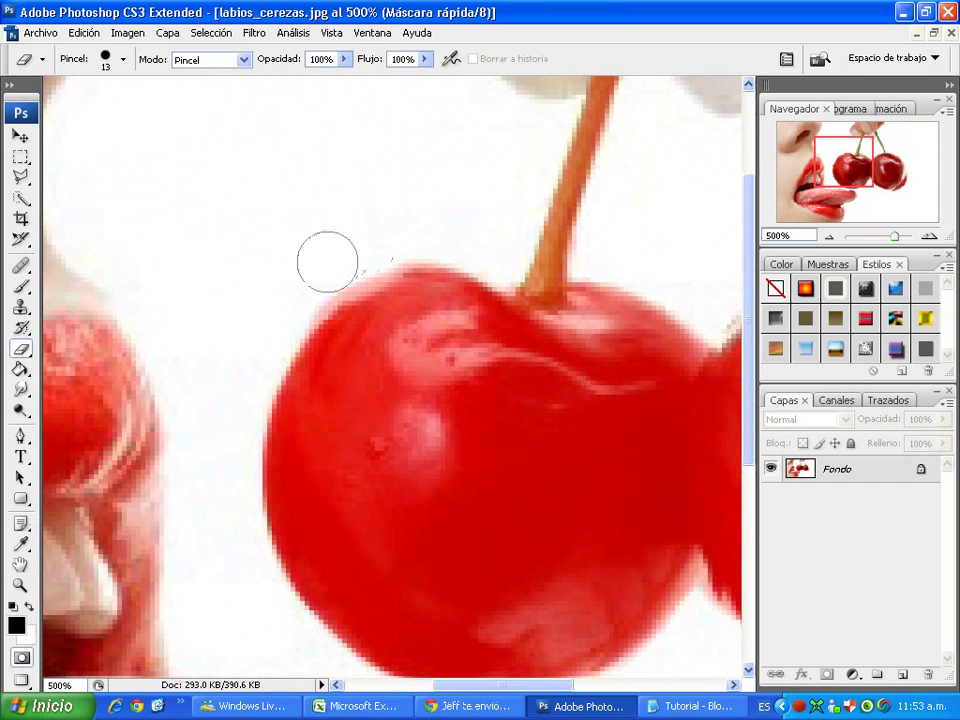
drag(268, 315, 253, 103)
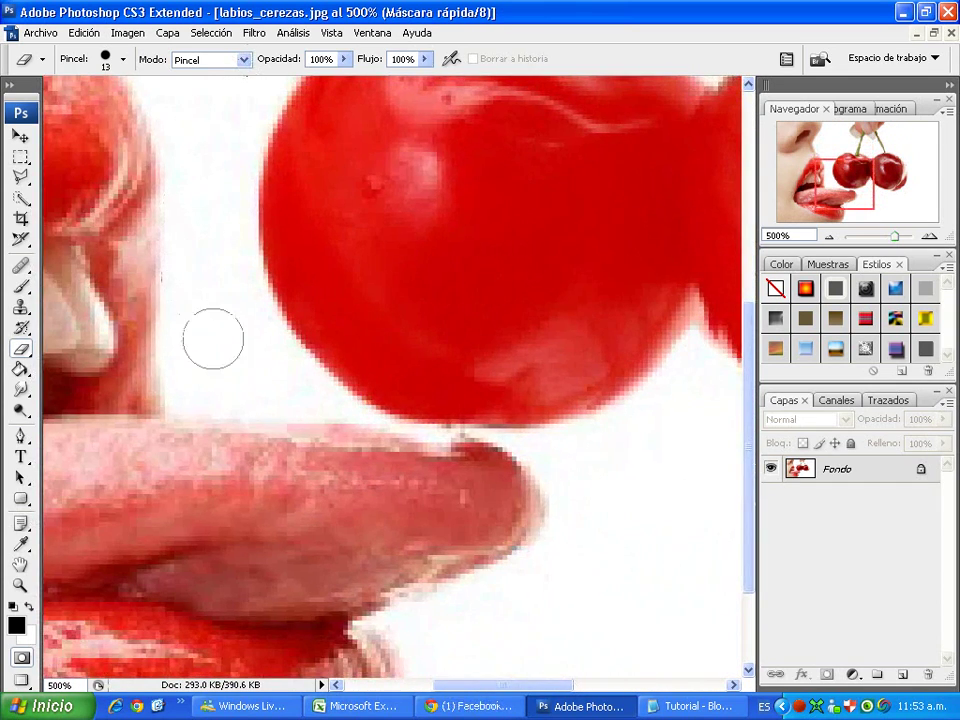
drag(440, 480, 167, 443)
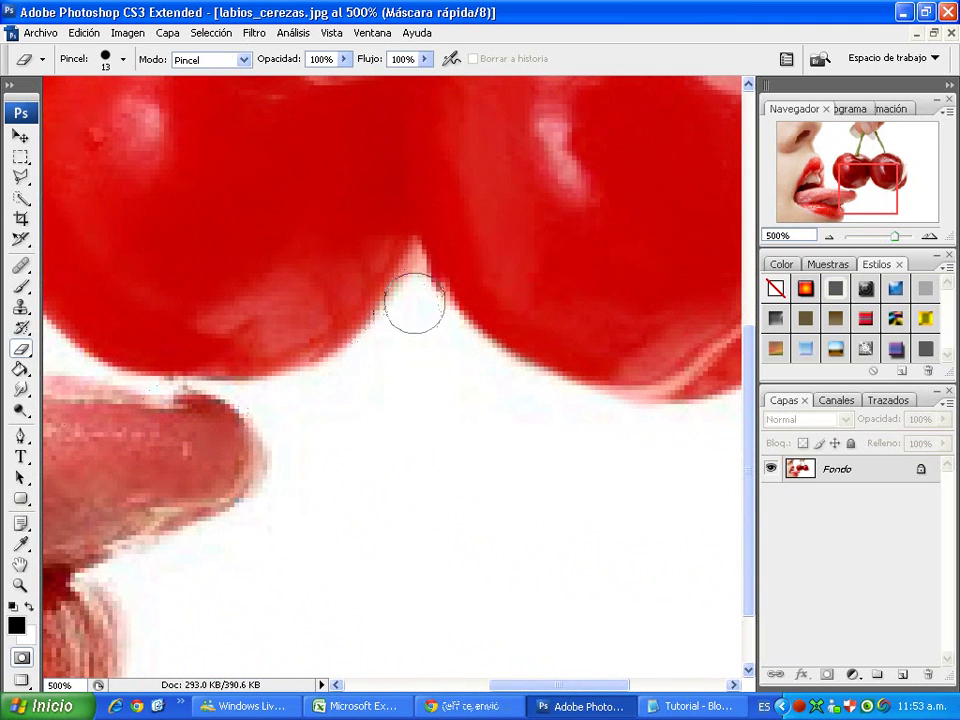
right_click(428, 362)
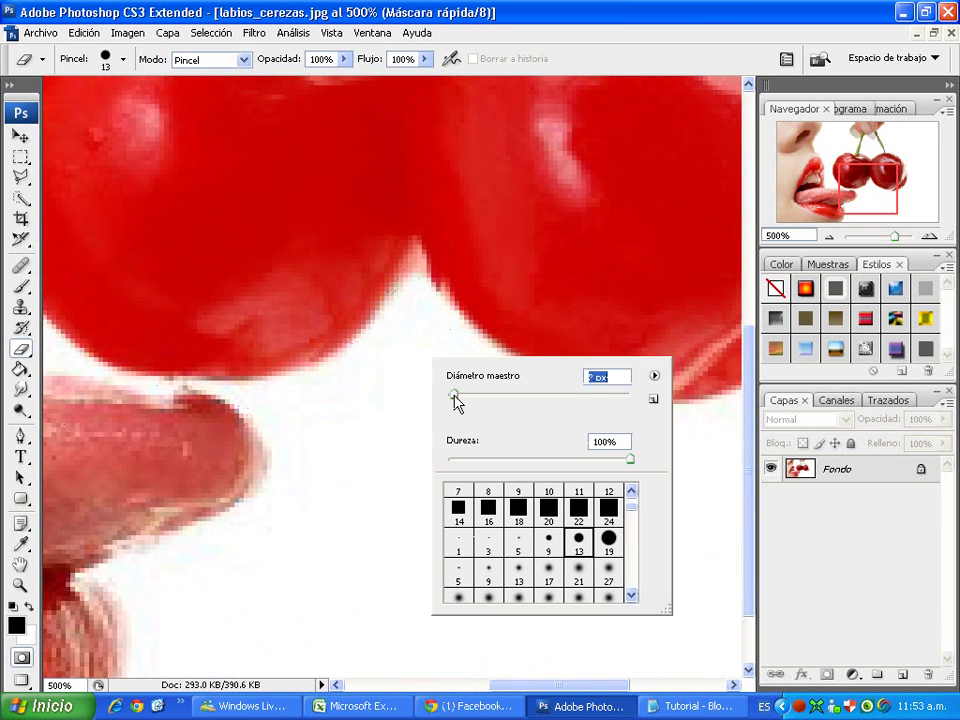
key(Return)
Set a 29 px eraser and clean stray mask along the right cherry's outer edge.
drag(424, 339, 272, 300)
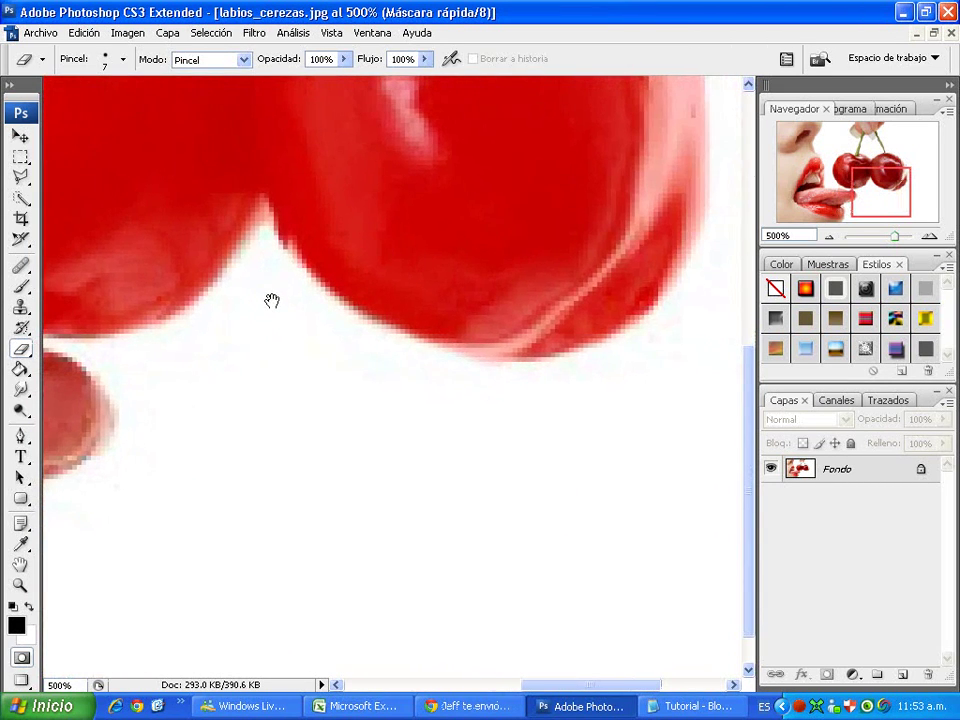
drag(634, 375, 381, 484)
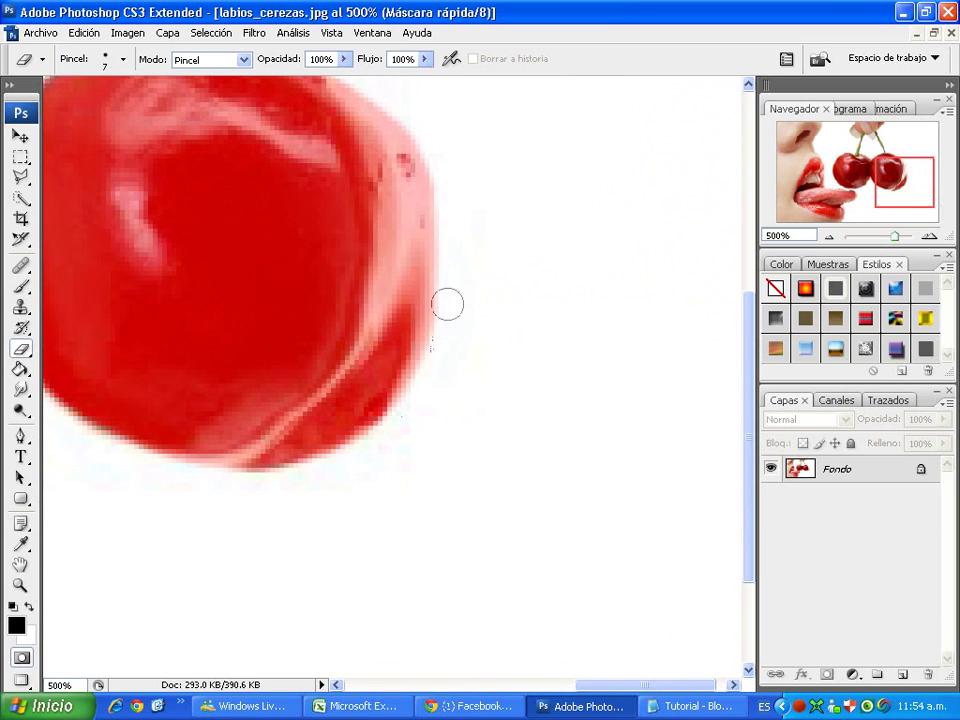
right_click(500, 405)
drag(499, 398, 506, 394)
key(Return)
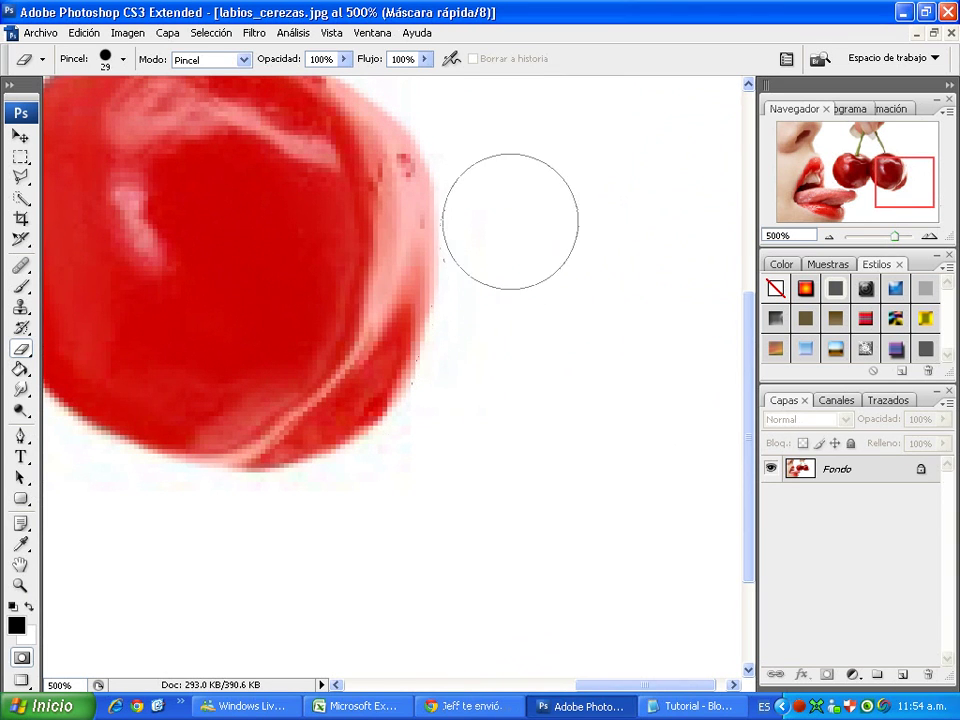
drag(510, 210, 512, 519)
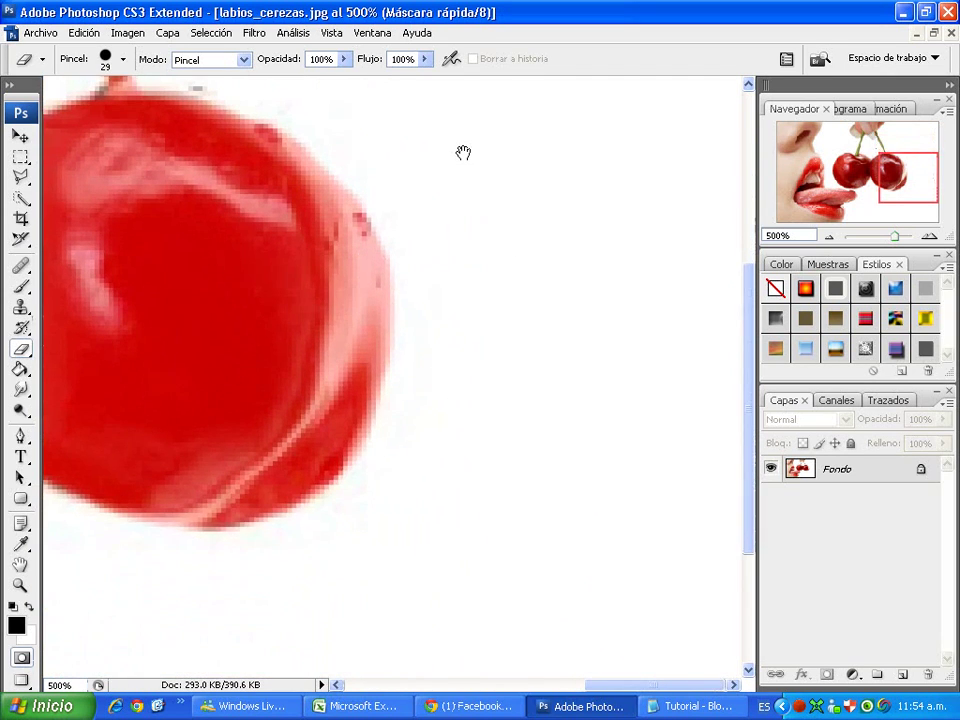
drag(404, 340, 467, 289)
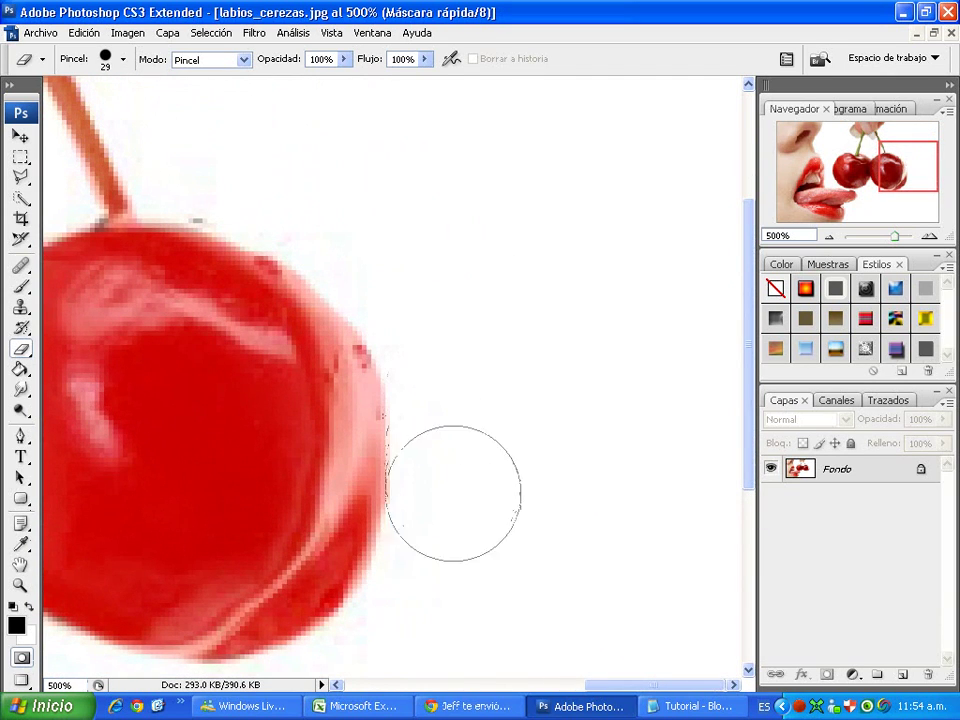
mouse_move(465, 525)
mouse_down()
mouse_move(572, 568)
mouse_move(592, 386)
mouse_move(714, 378)
mouse_up()
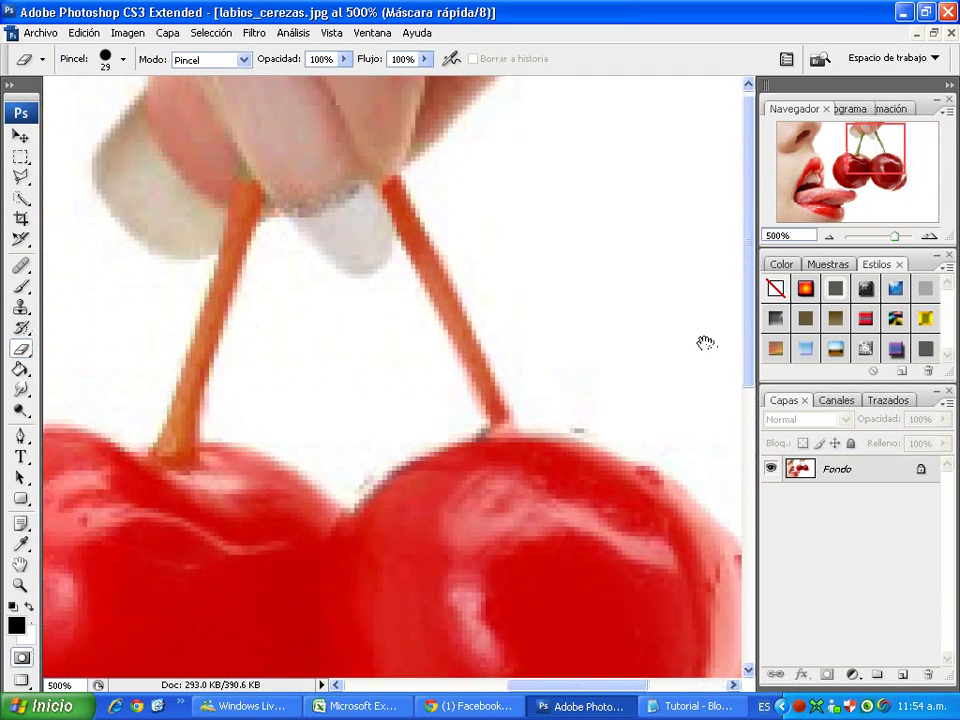
click(20, 286)
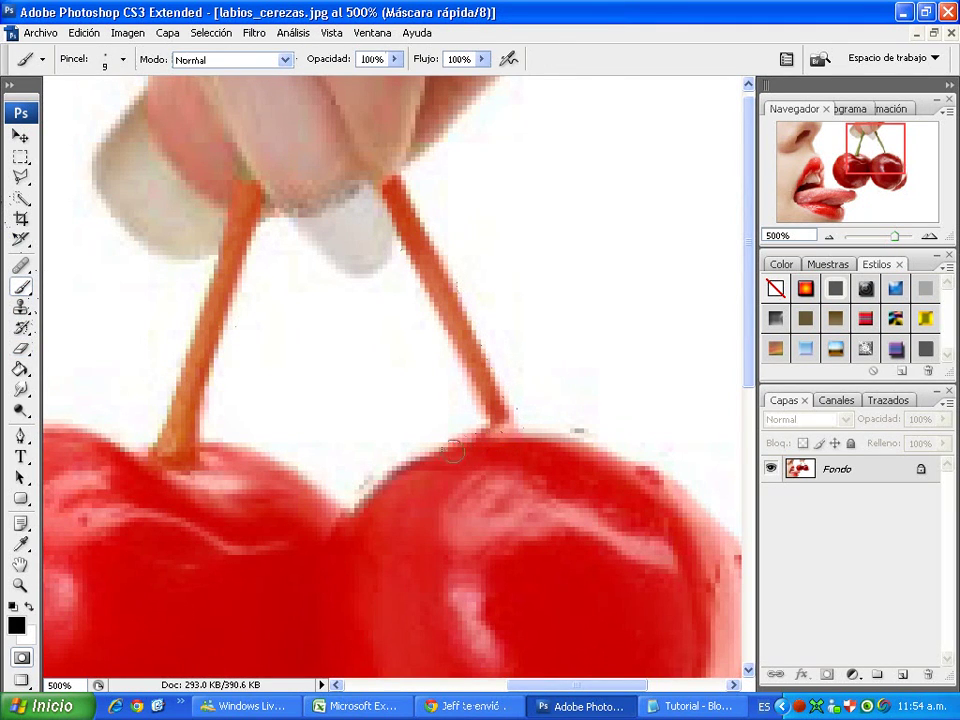
Paint the quick mask into the notch between the cherries, then zoom out to 200%.
drag(407, 470, 352, 517)
mouse_move(453, 541)
mouse_down()
mouse_move(443, 429)
mouse_move(360, 274)
mouse_move(334, 422)
mouse_up()
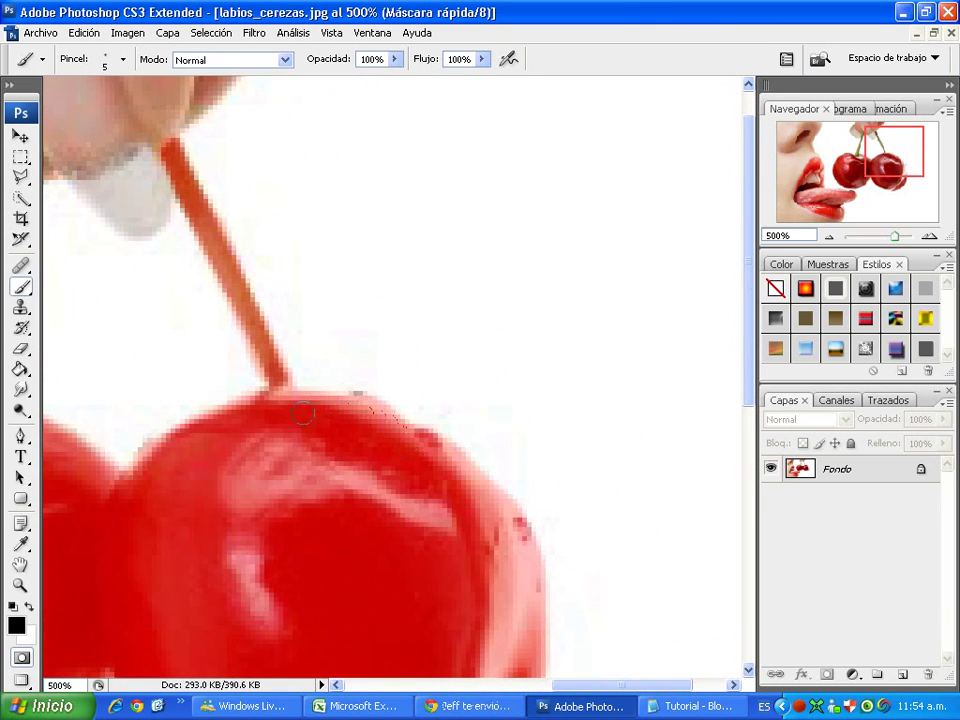
mouse_move(291, 415)
mouse_down()
mouse_move(559, 261)
mouse_move(411, 332)
mouse_move(336, 506)
mouse_up()
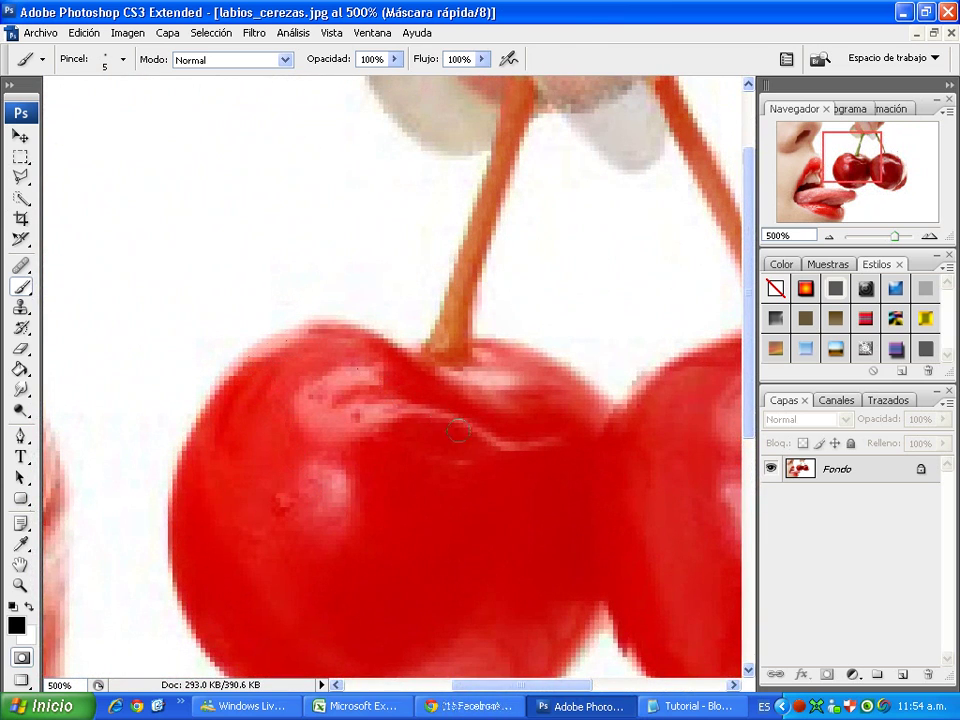
key(ctrl+minus)
key(ctrl+minus)
key(ctrl+minus)
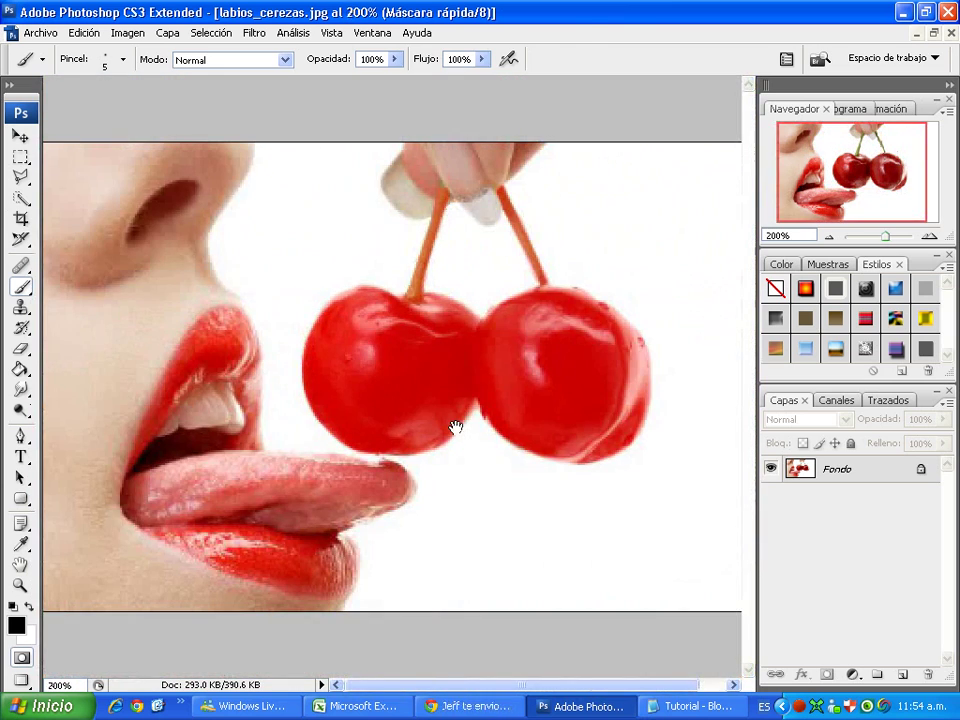
Set a 49 px brush and paint the mask along the left cherry's left edge.
drag(467, 332, 430, 332)
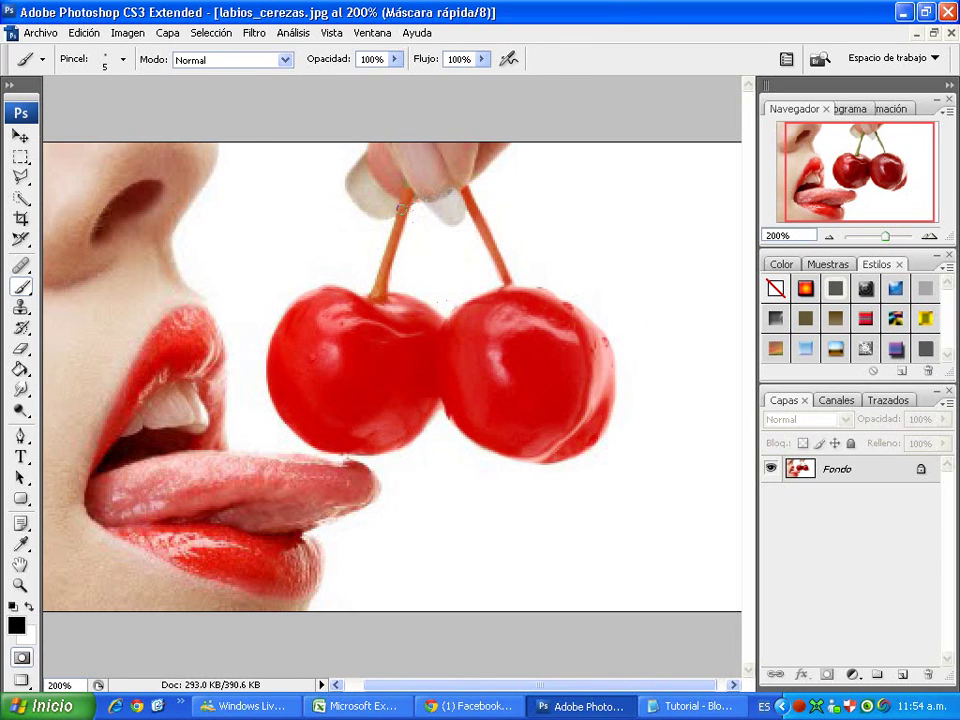
right_click(378, 378)
drag(392, 400, 439, 402)
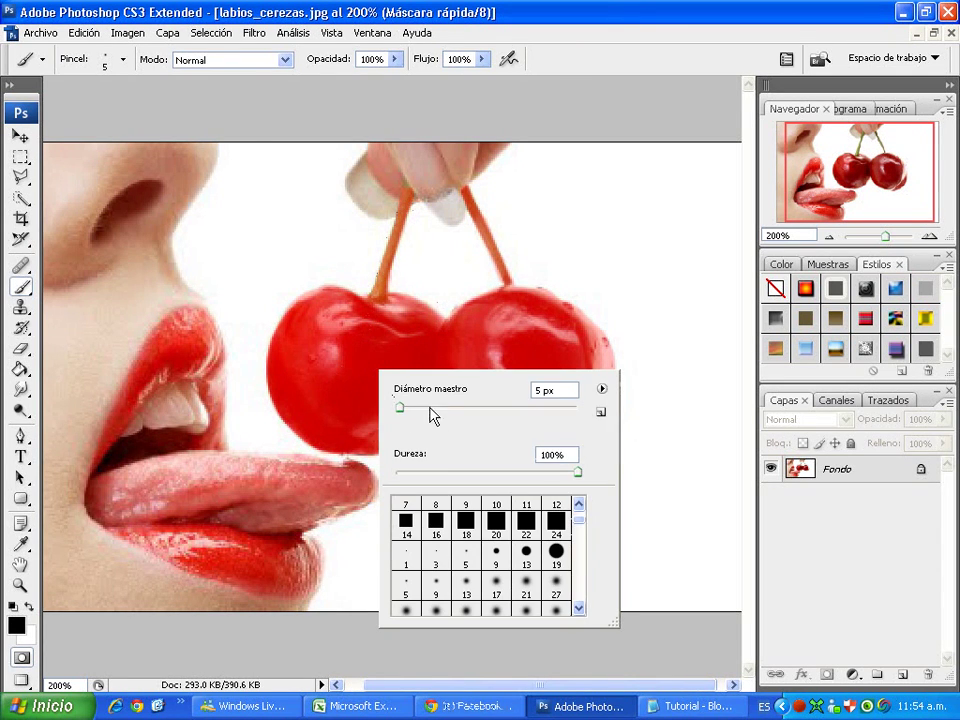
key(Return)
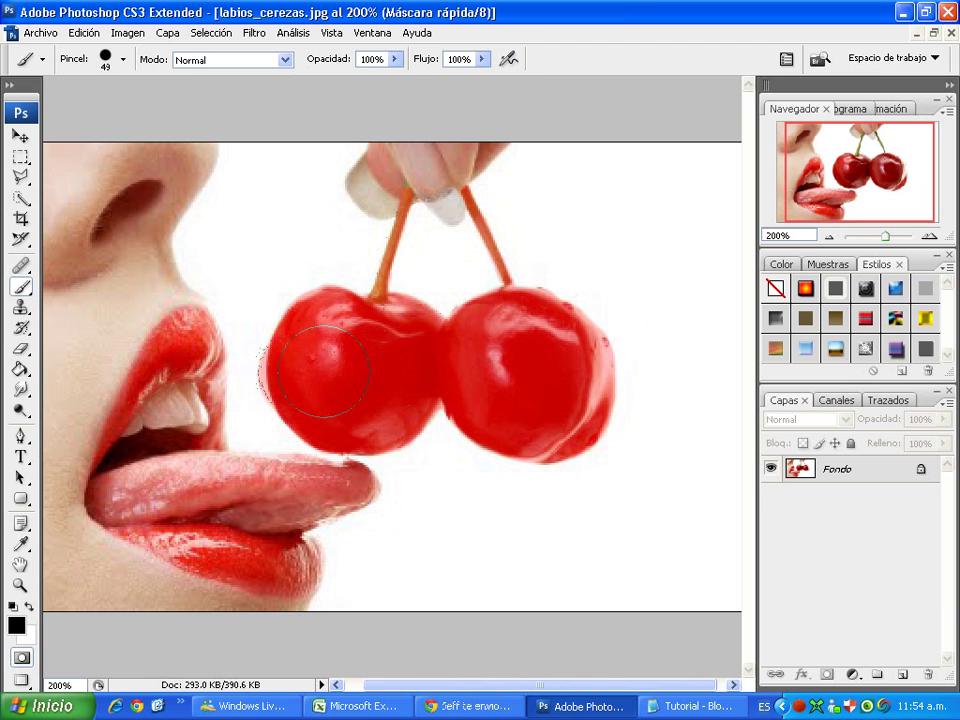
drag(300, 365, 322, 372)
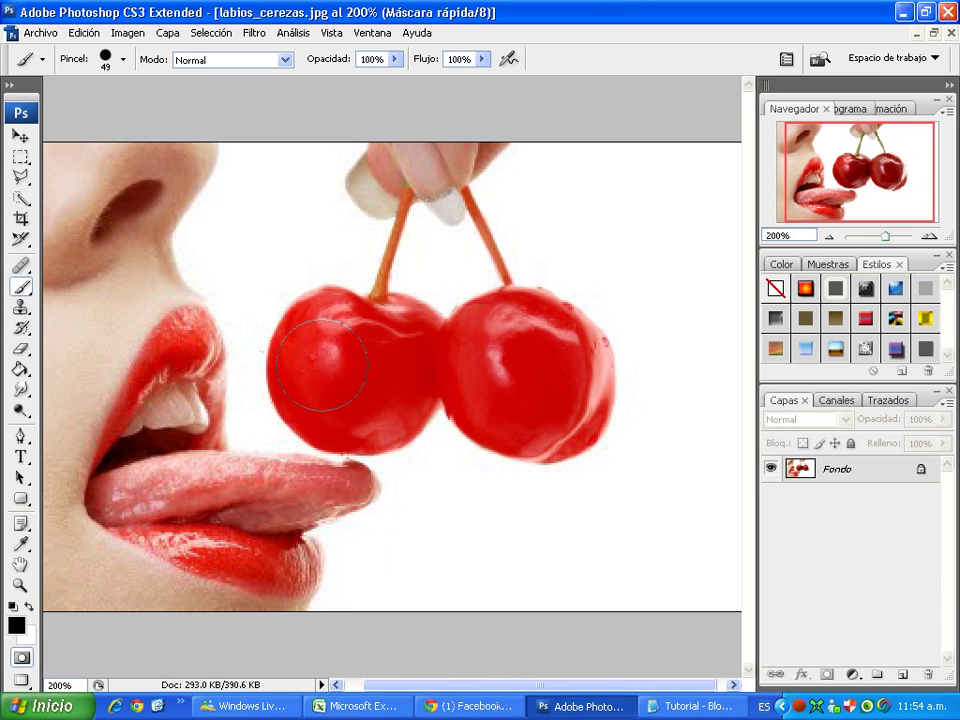
Zoom in, erase the mask fringe on the left cherry's edge, then zoom back out.
scroll(315, 337, up, 1)
scroll(315, 337, up, 2)
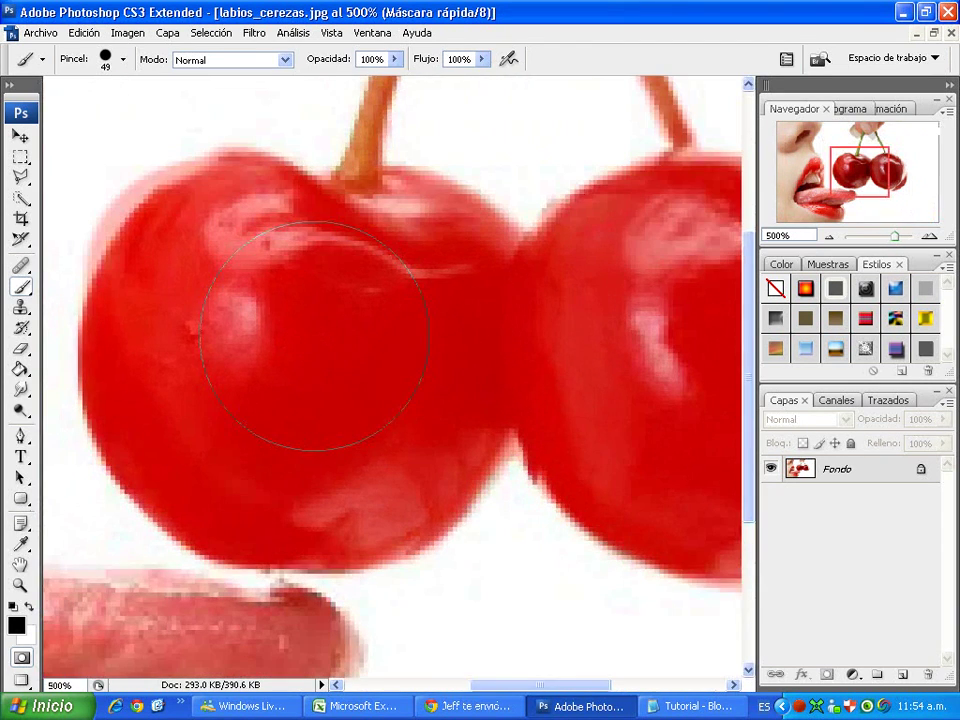
drag(315, 337, 324, 360)
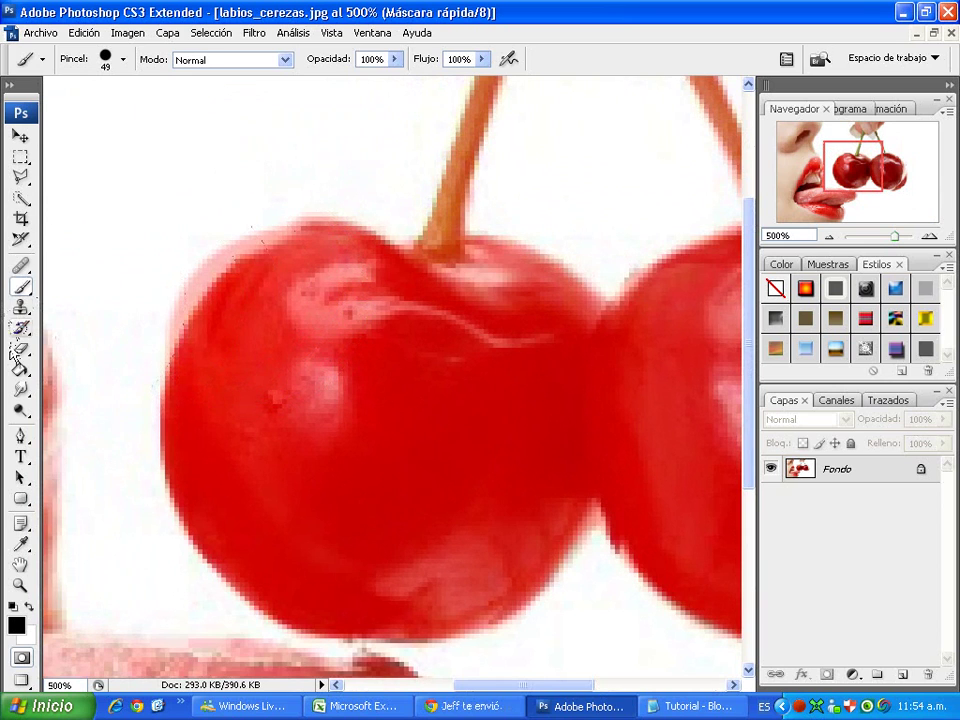
key(e)
mouse_move(139, 248)
mouse_down()
mouse_move(107, 315)
mouse_move(150, 268)
mouse_move(145, 255)
mouse_up()
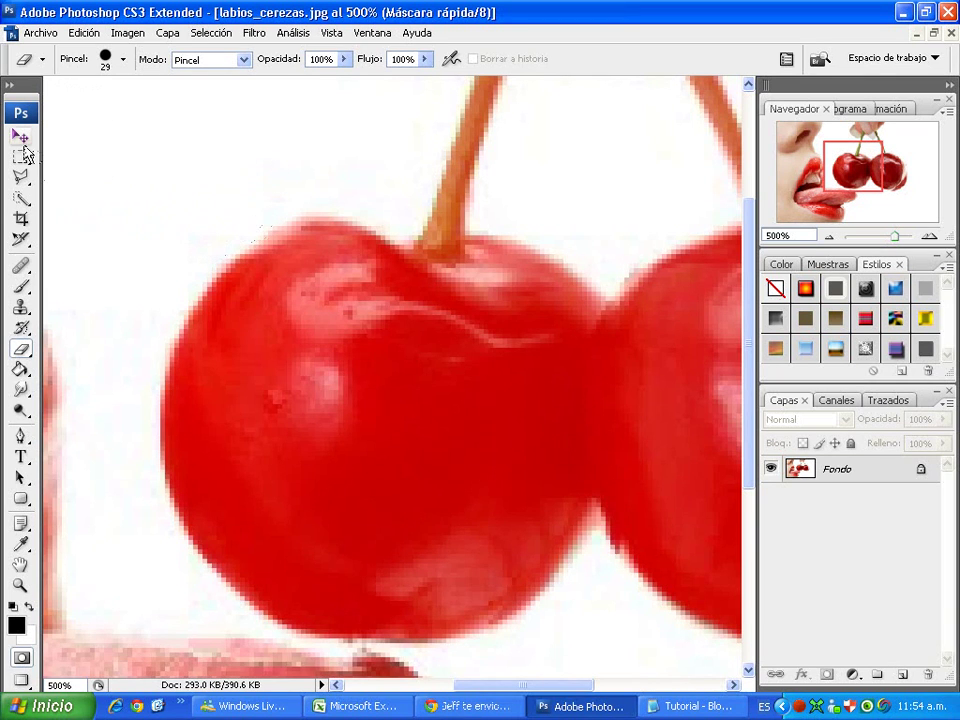
key(ctrl+minus)
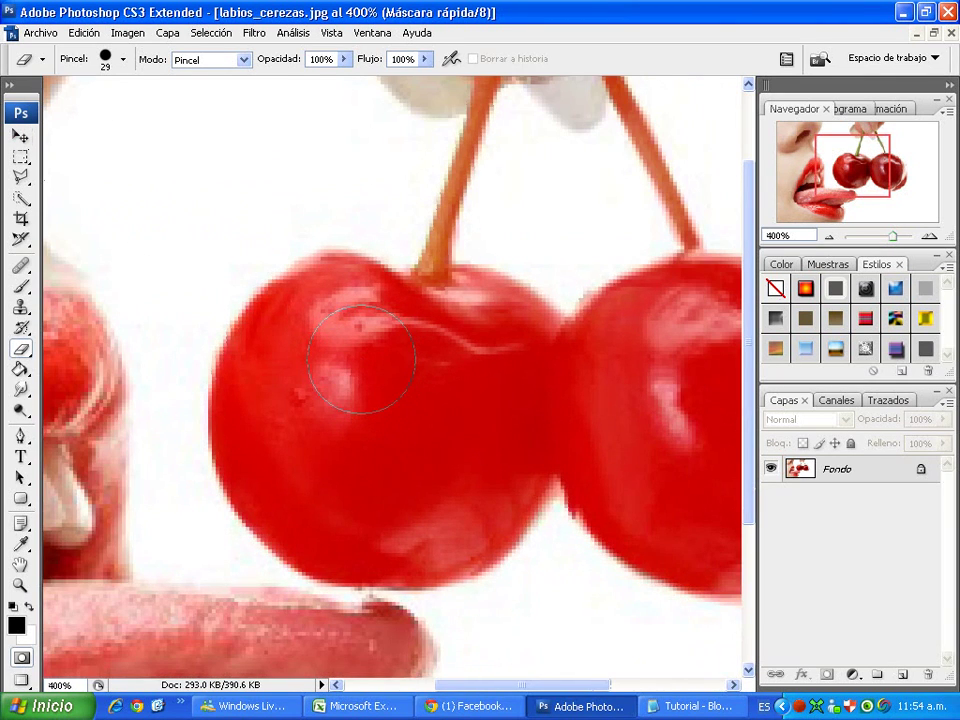
key(ctrl+minus)
key(ctrl+minus)
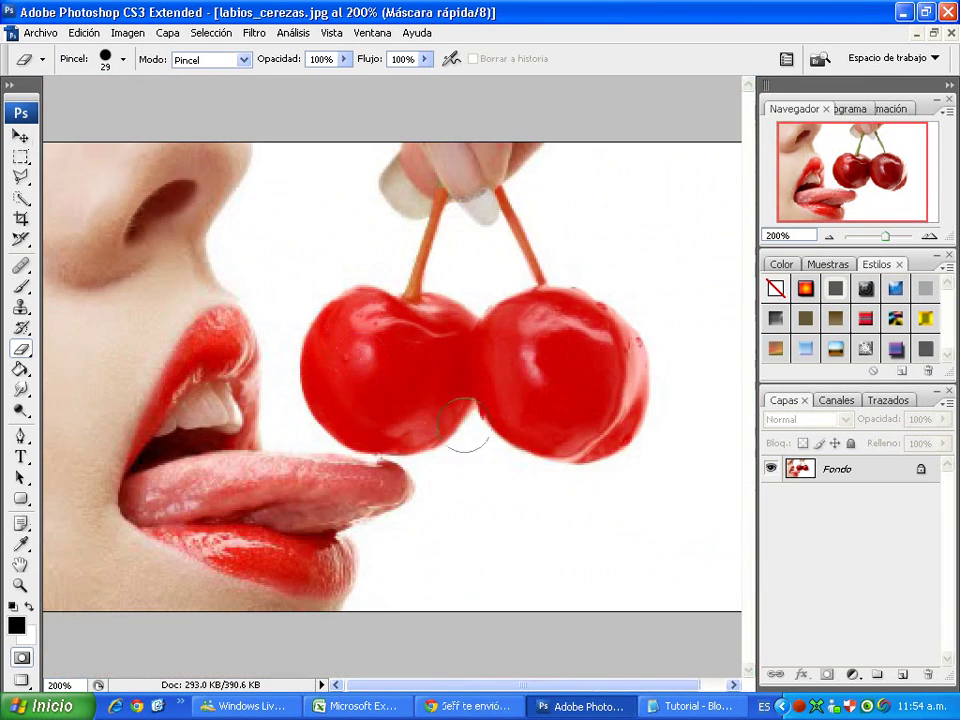
click(690, 706)
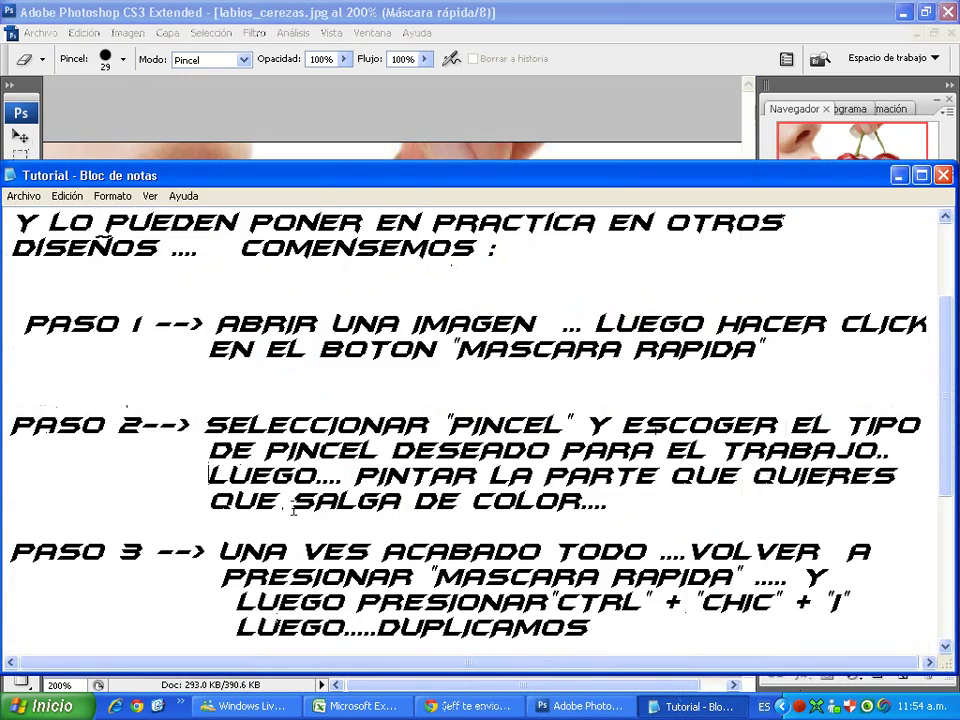
Scroll the tutorial to PASO 3 and highlight its MASCARA RAPIDA instruction.
scroll(91, 548, down, 2)
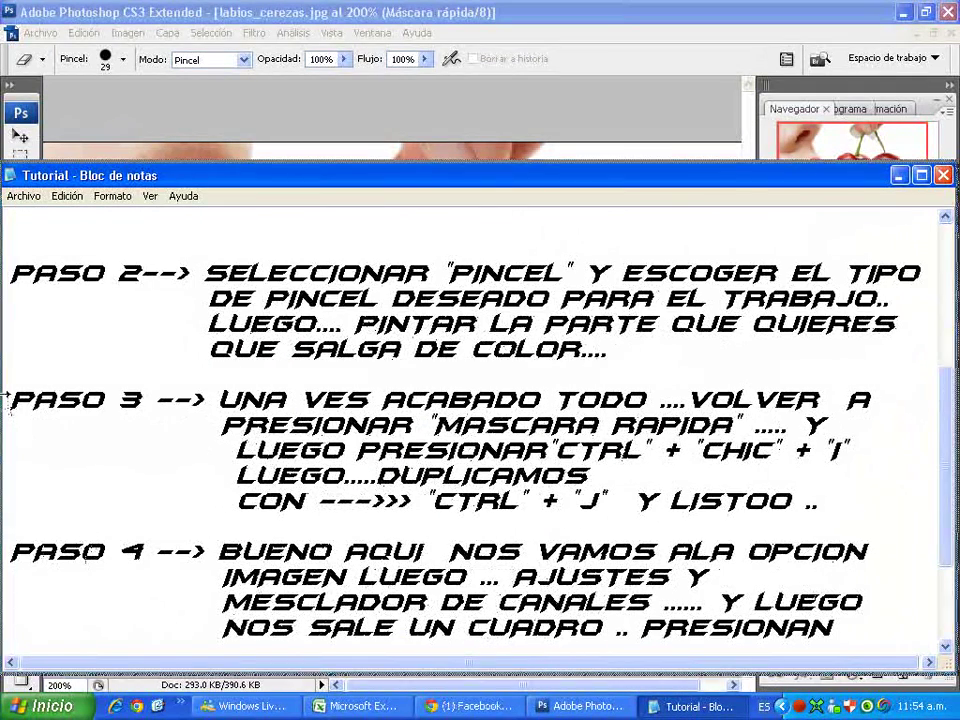
mouse_move(14, 400)
mouse_down()
mouse_move(136, 410)
mouse_move(662, 400)
mouse_up()
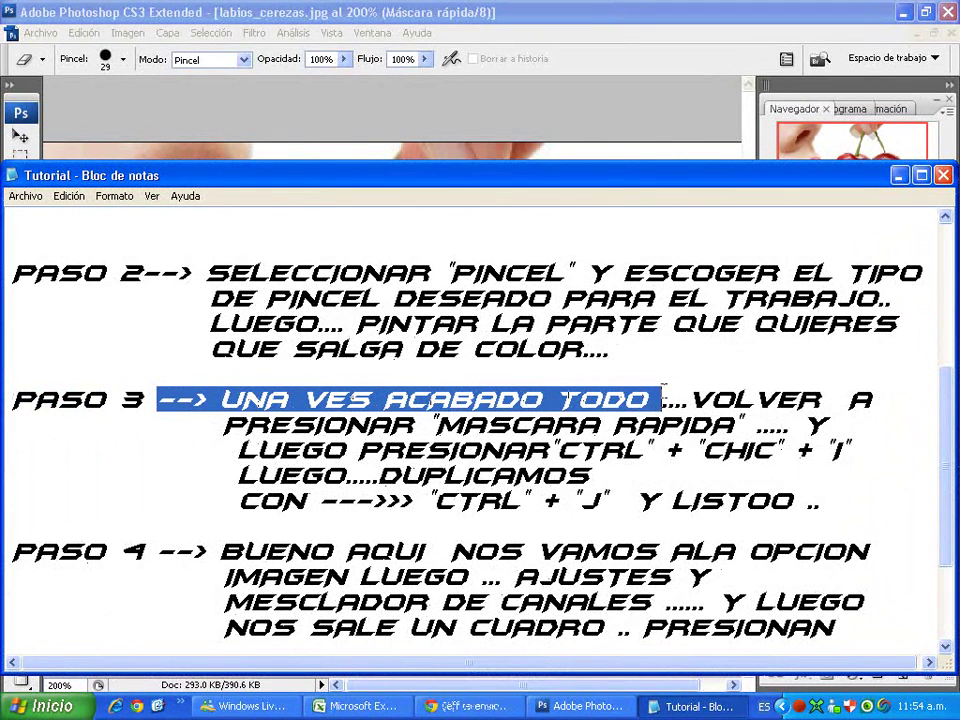
drag(662, 400, 893, 400)
click(708, 405)
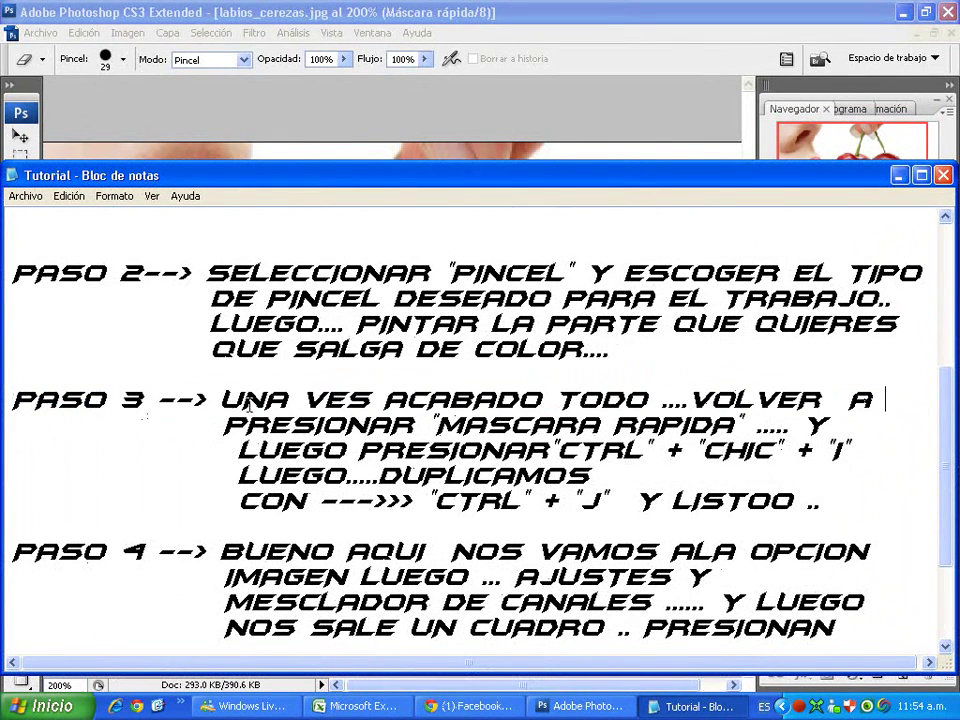
drag(228, 425, 752, 428)
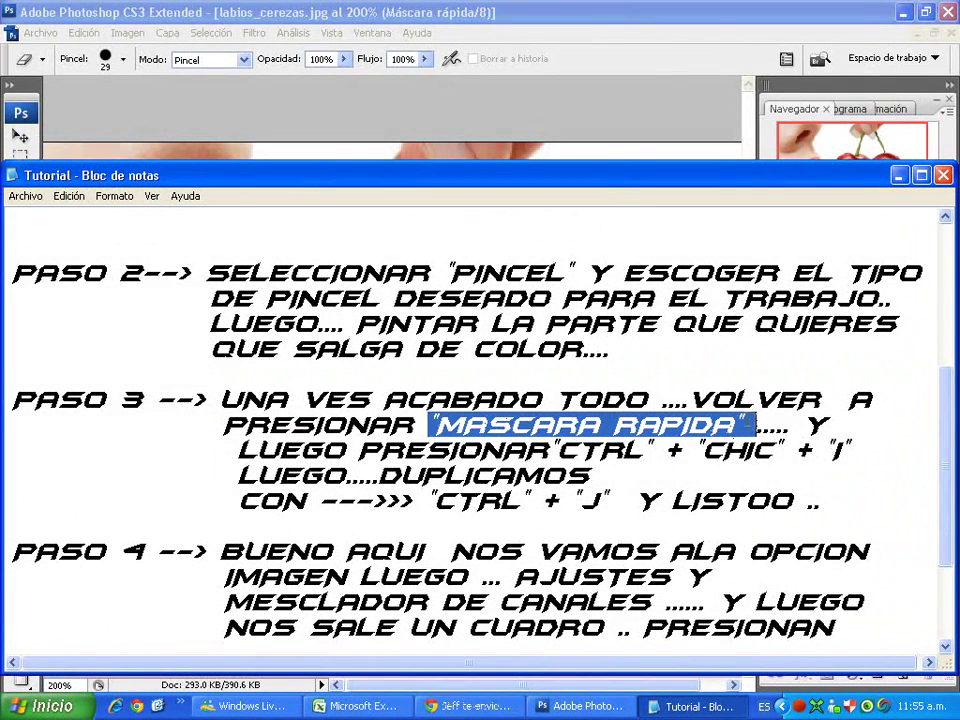
Exit Quick Mask in Photoshop to select the cherries, then highlight step 3's LUEGO PRESIONAR.
key(alt+Tab)
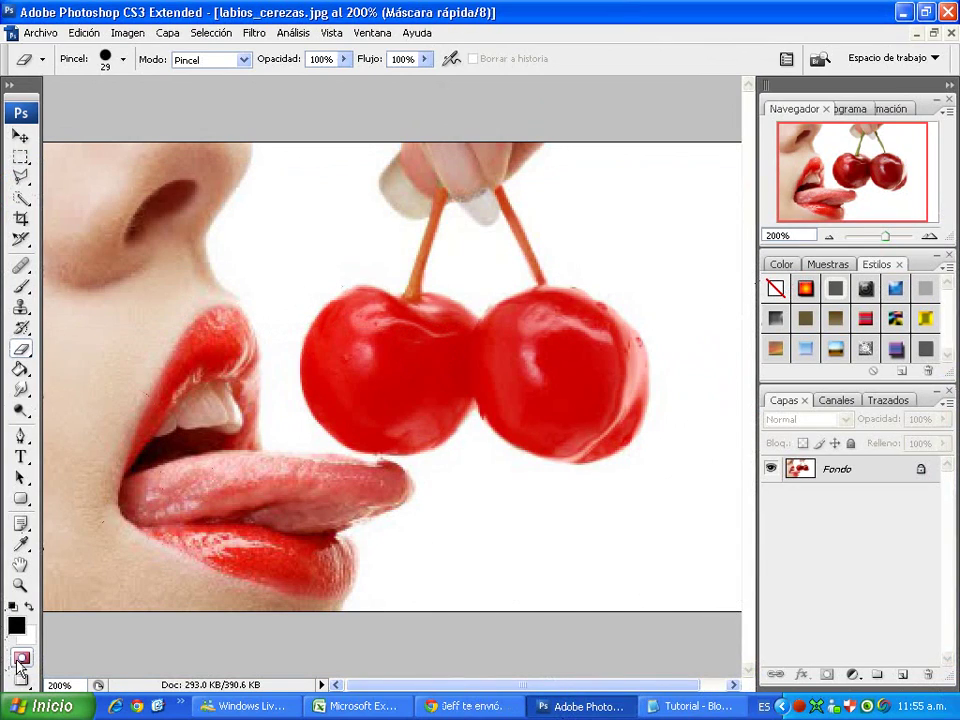
click(20, 659)
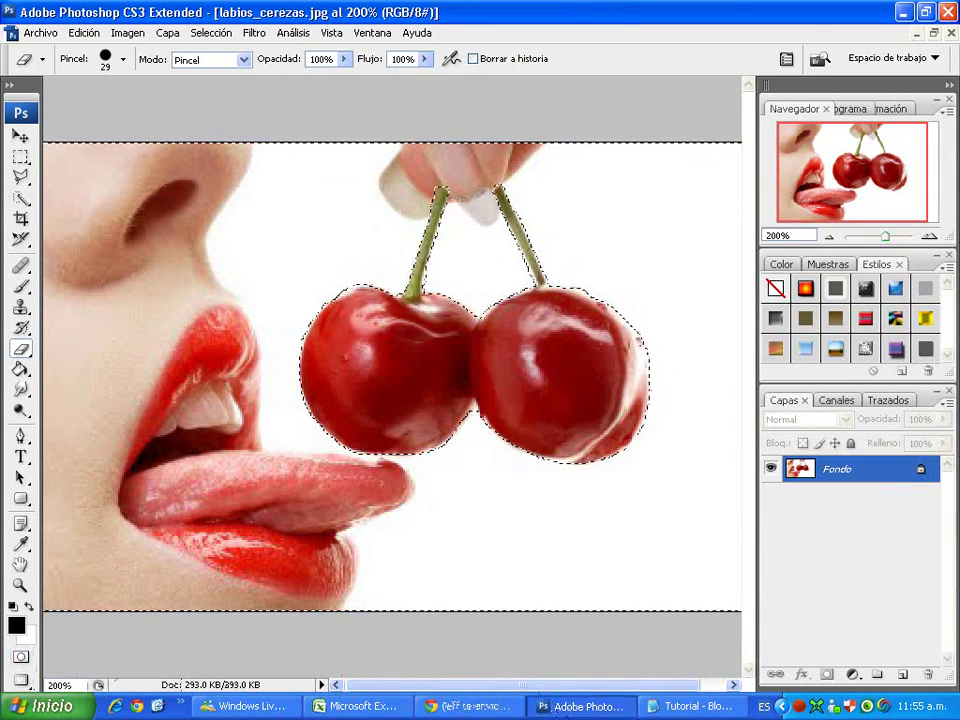
click(675, 706)
double_click(808, 426)
drag(240, 450, 553, 451)
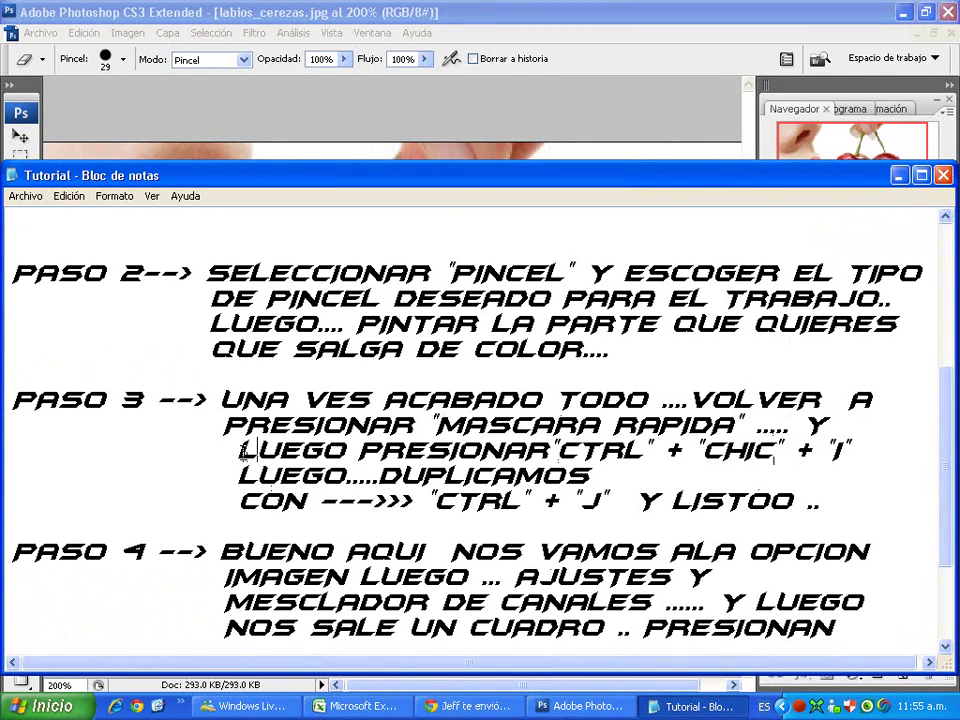
Highlight step 3's invert keyboard shortcut and glance back at the cherry photo.
click(553, 451)
drag(557, 451, 862, 451)
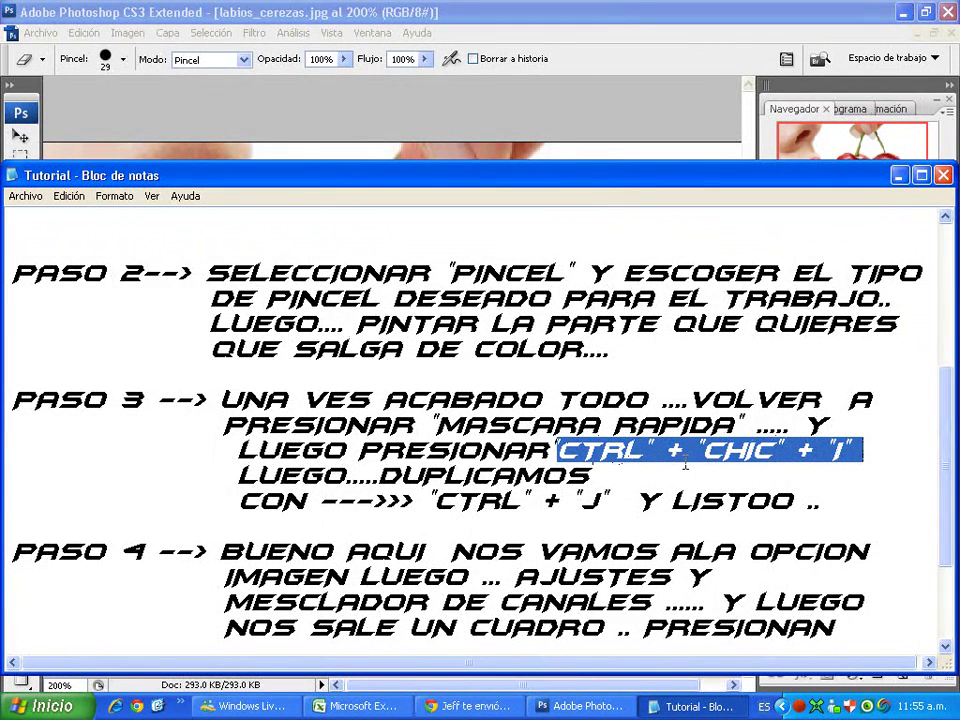
click(600, 142)
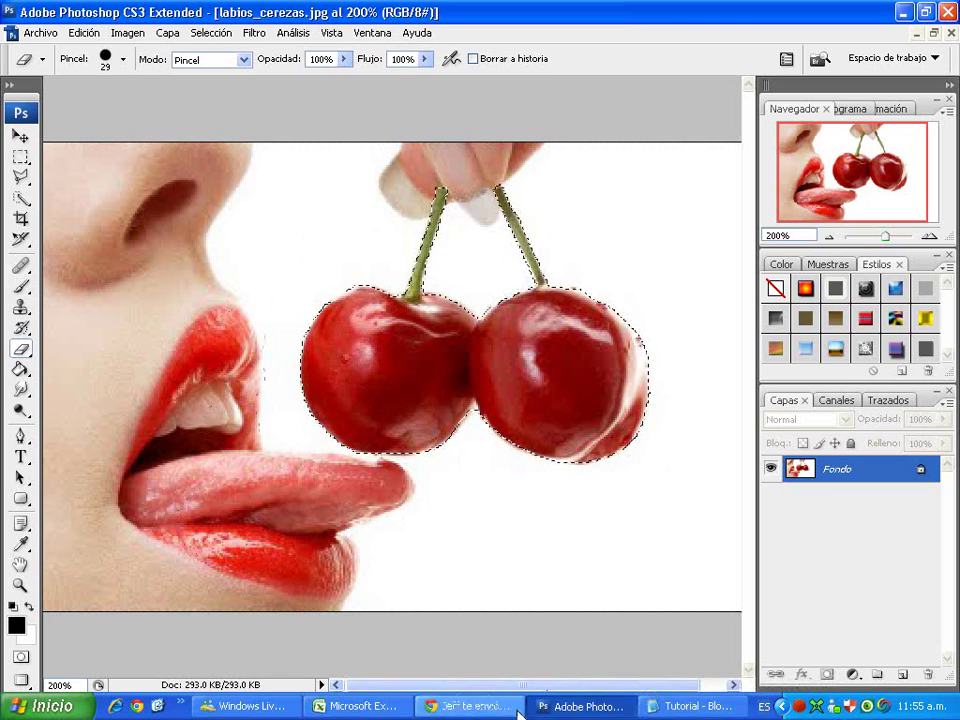
click(690, 706)
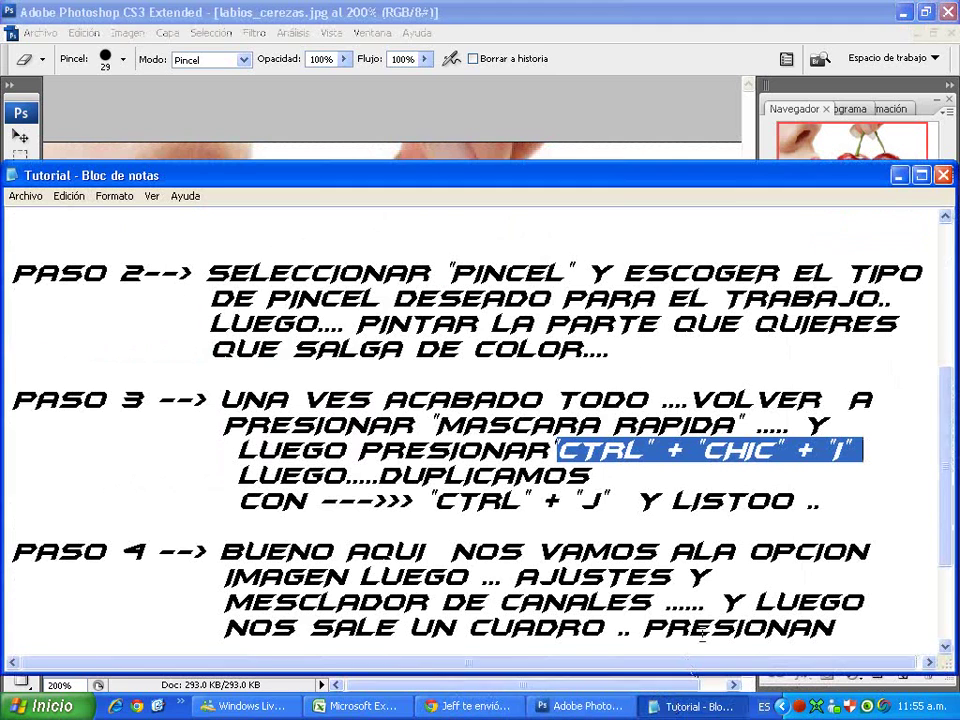
click(637, 475)
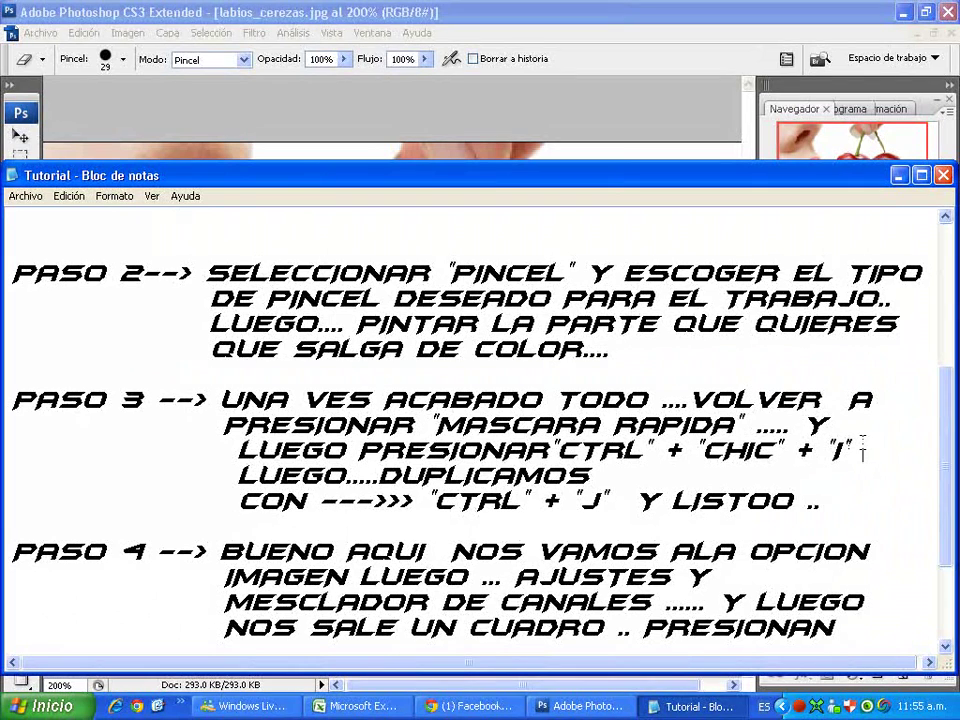
Add the line 'SIGNIFICA INVERTIR...XD' under the shortcut, then minimize Notepad.
key(Return)
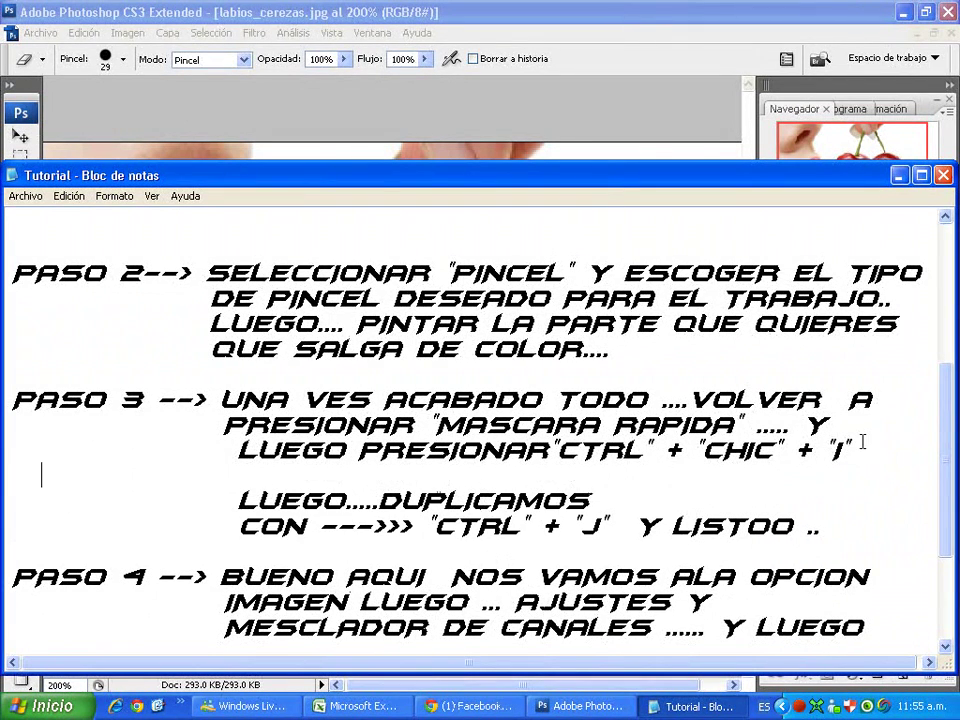
key(BackSpace)
text(ig)
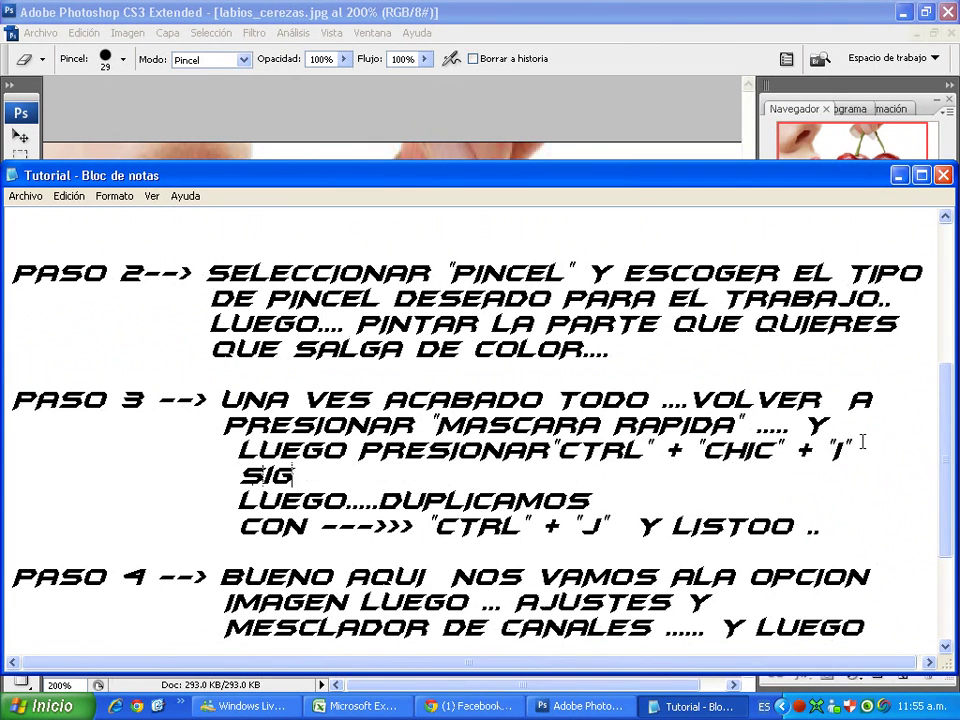
text(nifica i)
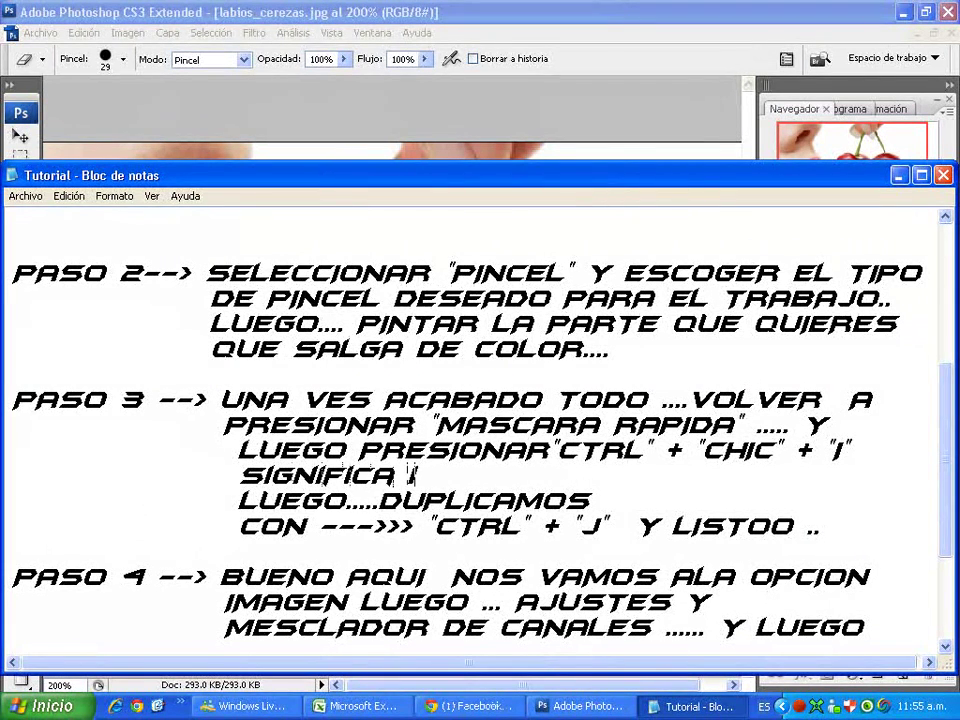
text(ventir)
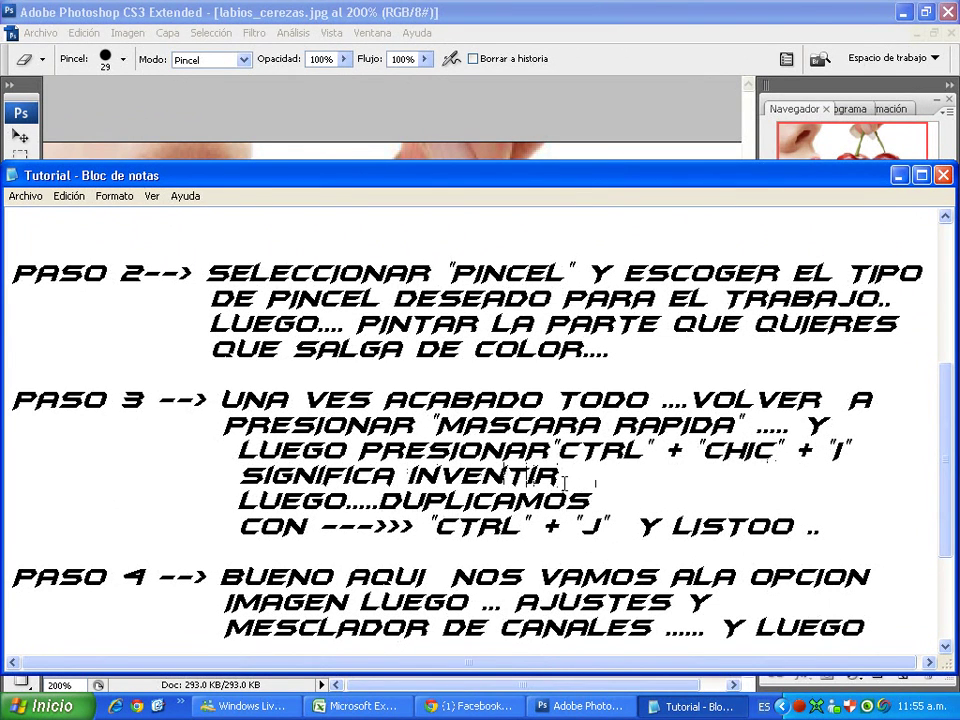
key(BackSpace)
text(r)
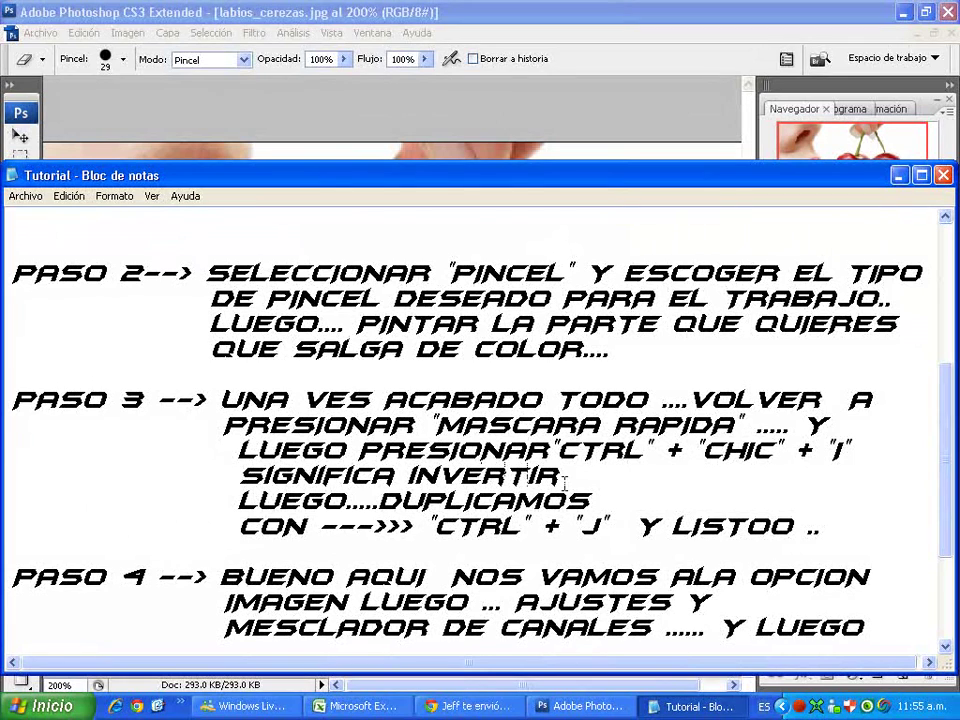
text(...............XD)
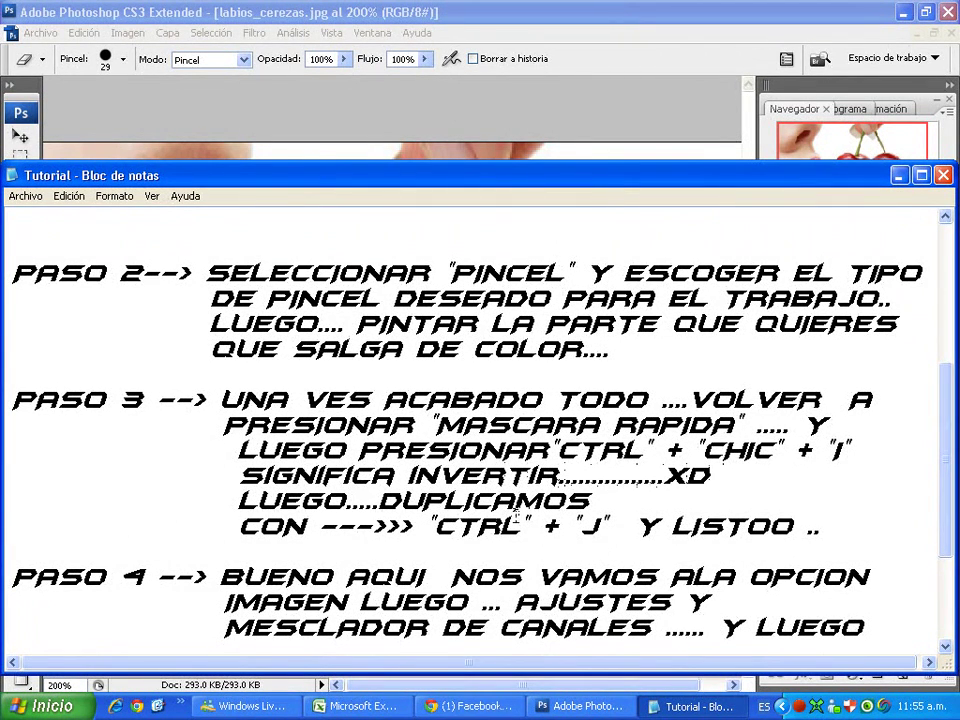
drag(241, 500, 609, 505)
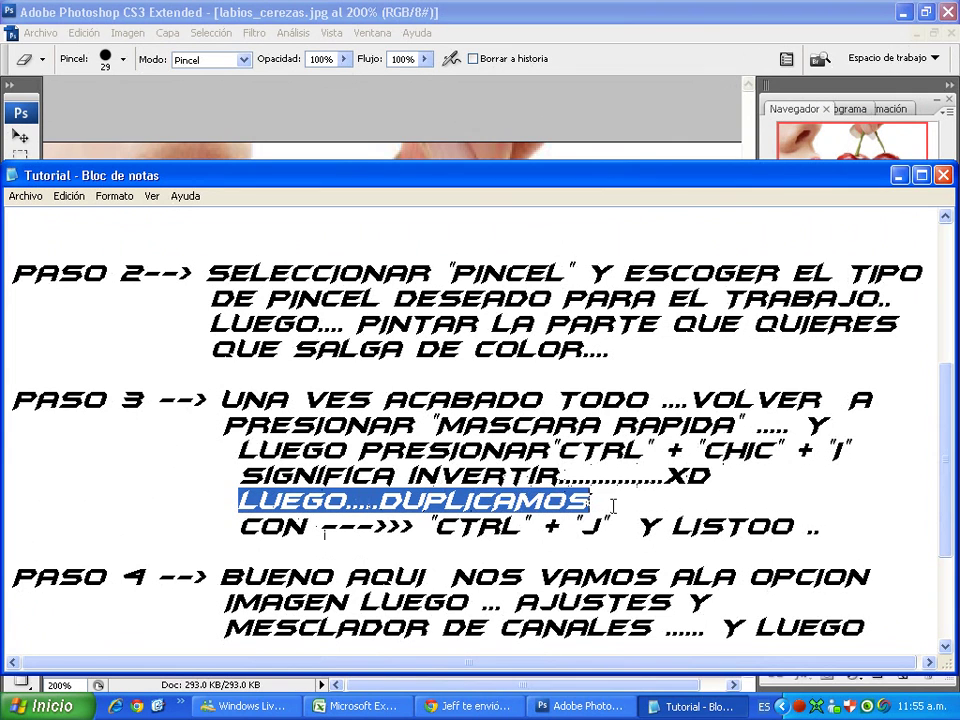
drag(428, 526, 820, 533)
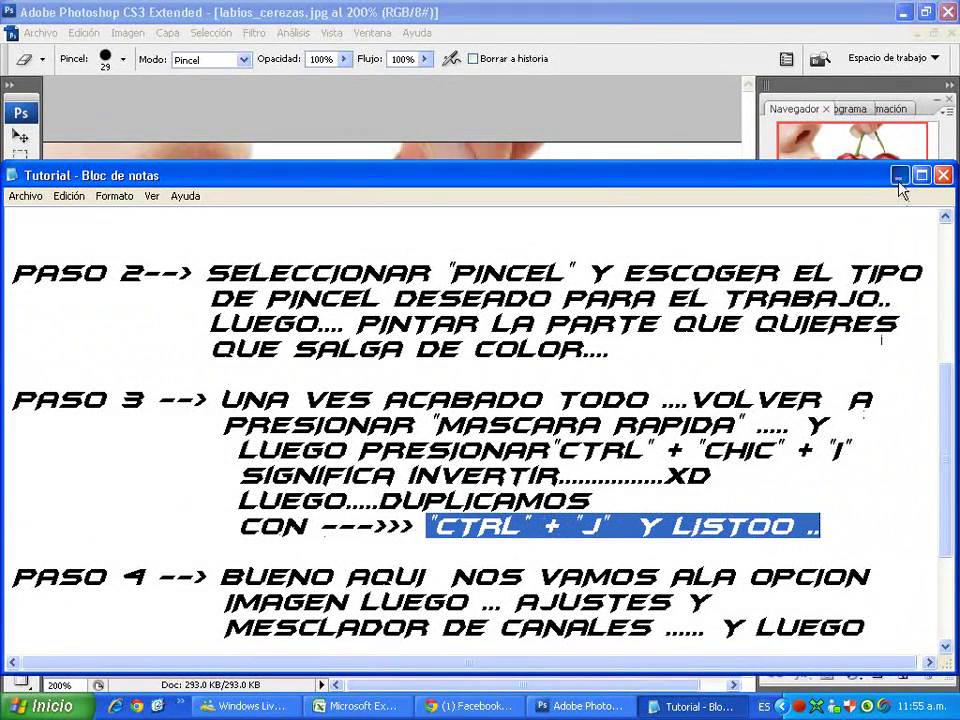
click(898, 176)
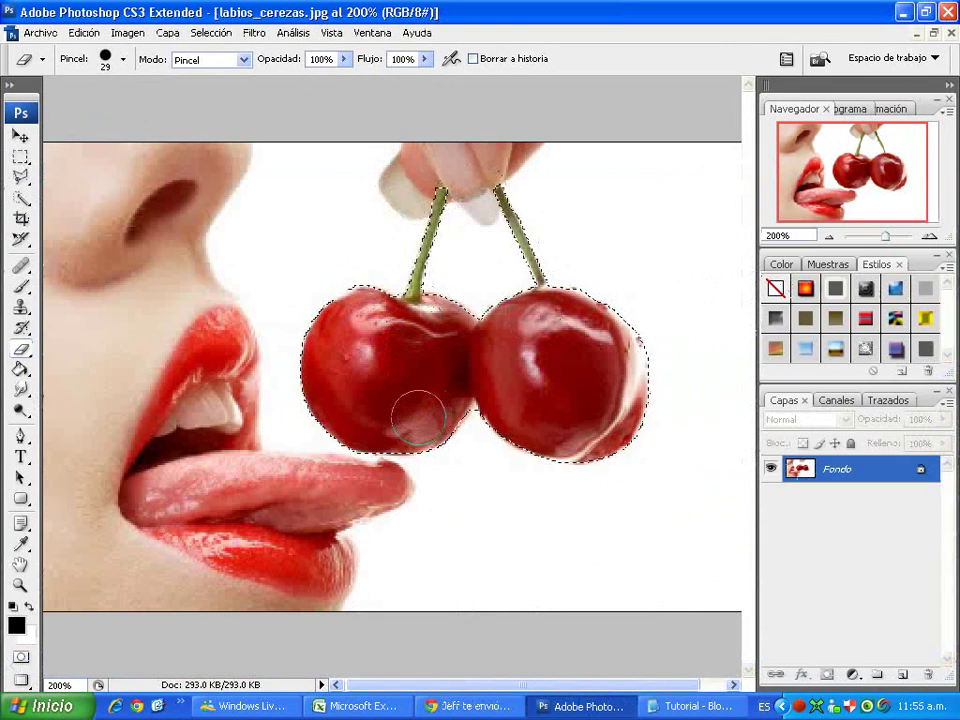
Copy the selected cherries to a new hidden Capa 1 layer, then select the Fondo layer.
key(ctrl+j)
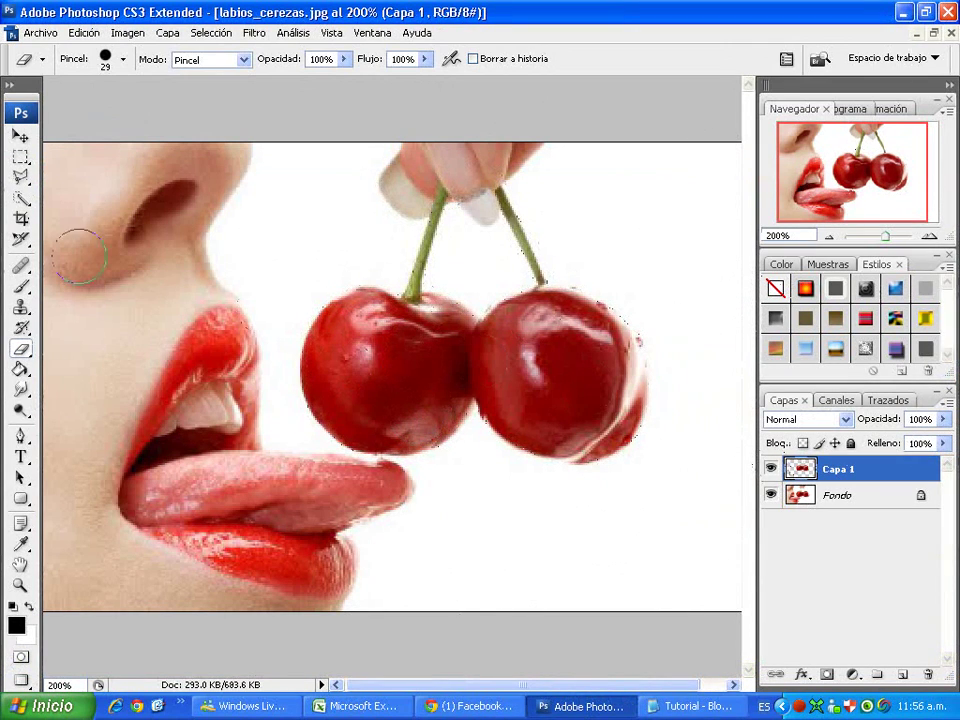
click(19, 138)
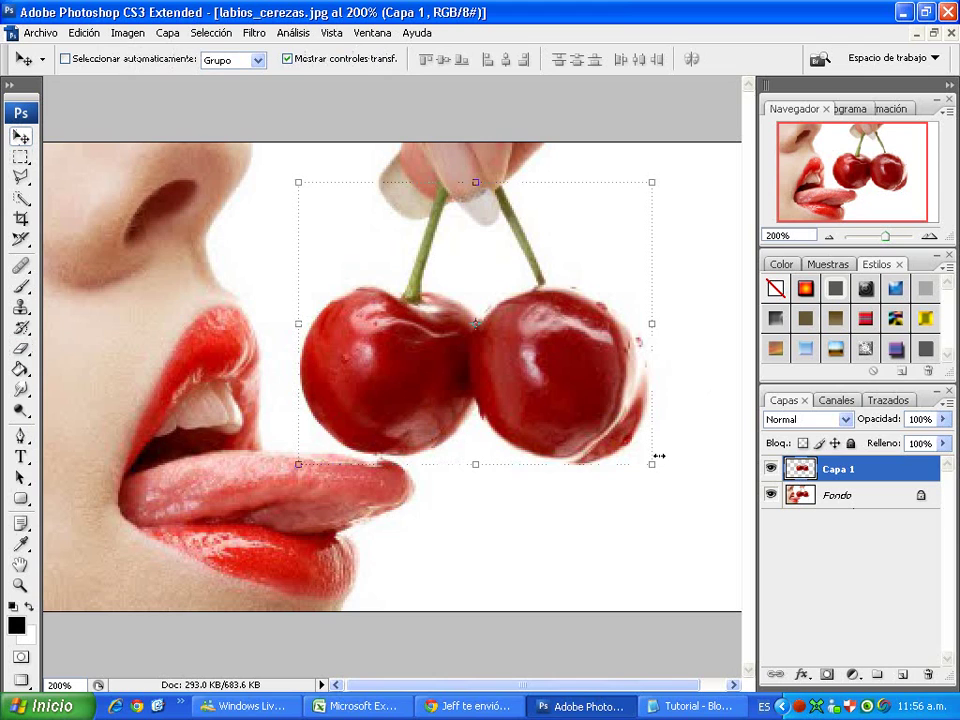
click(771, 470)
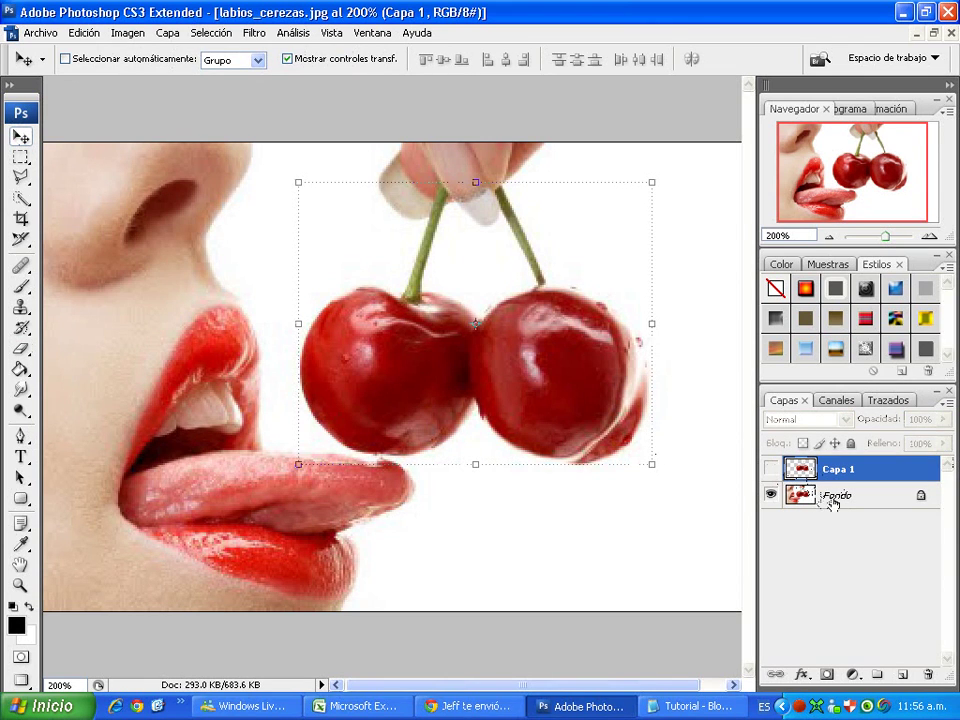
click(836, 496)
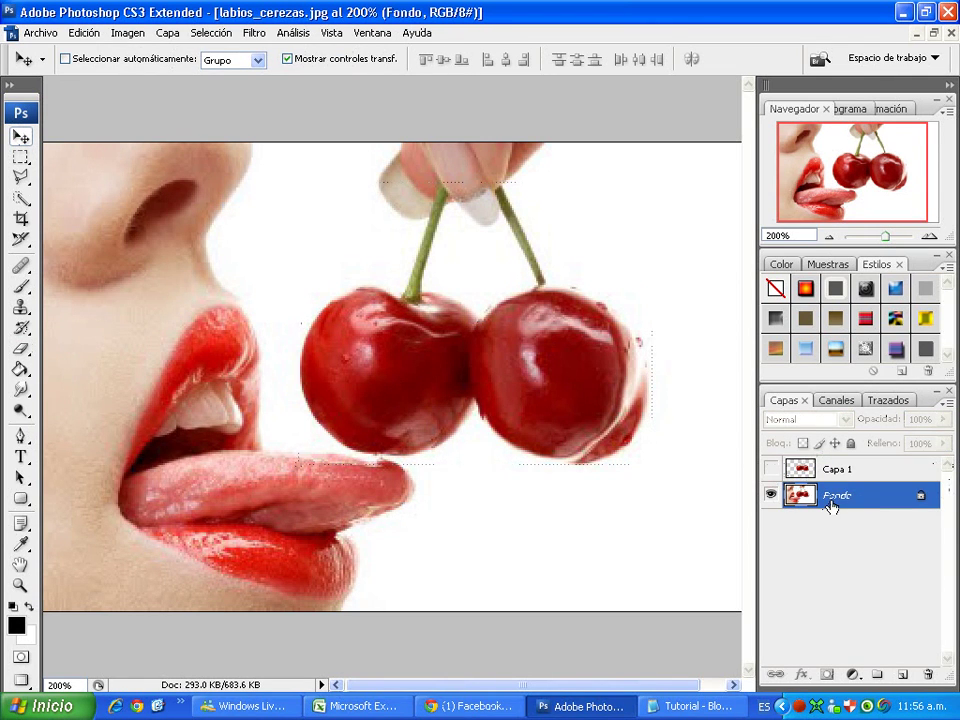
click(690, 706)
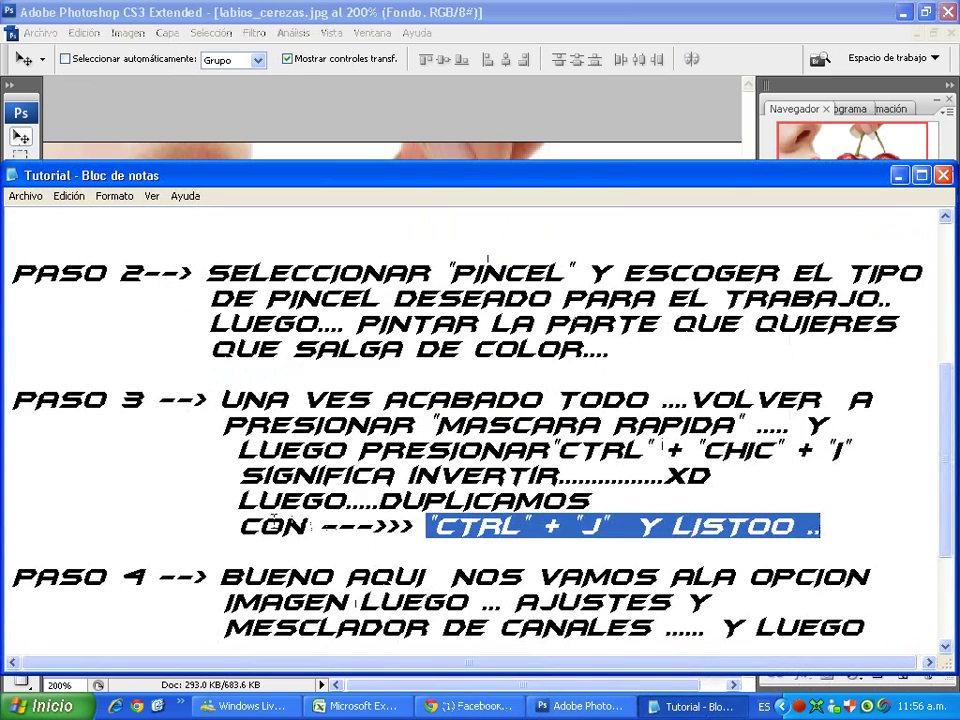
Highlight the PASO 4 lines (IMAGEN LUEGO AJUSTES, MESCLADOR DE CANALES), then return to Photoshop.
click(264, 521)
scroll(47, 443, down, 2)
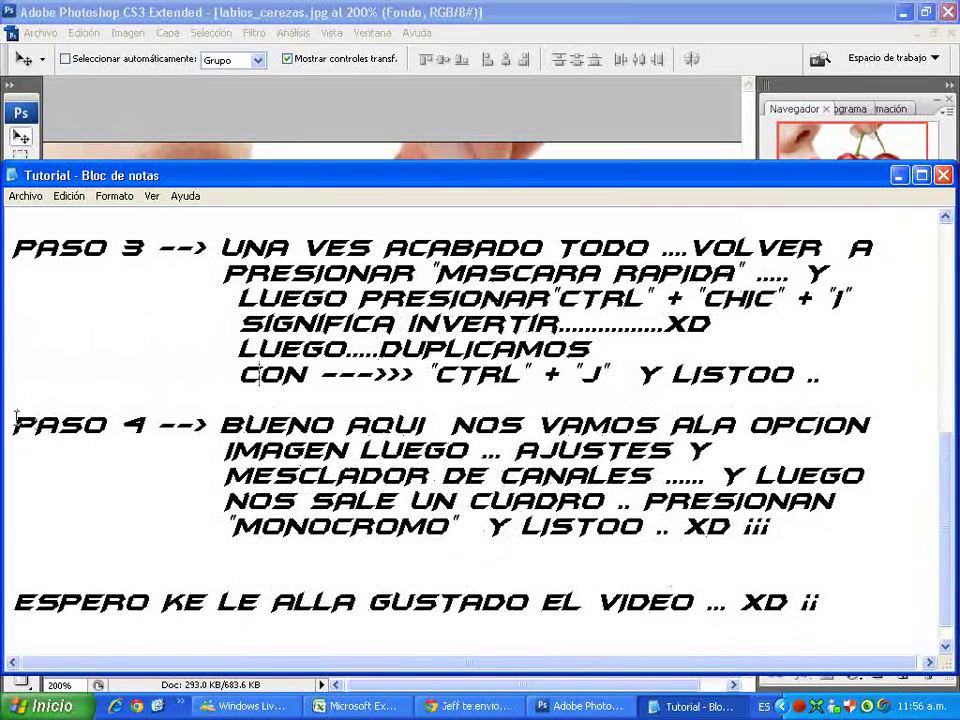
drag(15, 422, 154, 425)
click(207, 445)
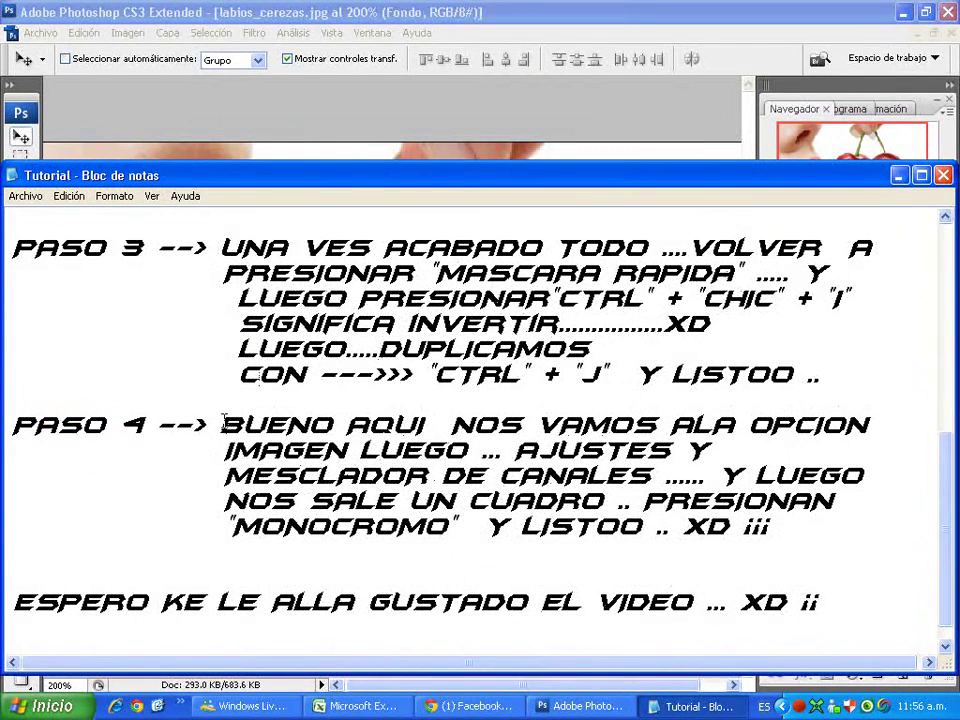
drag(224, 421, 870, 428)
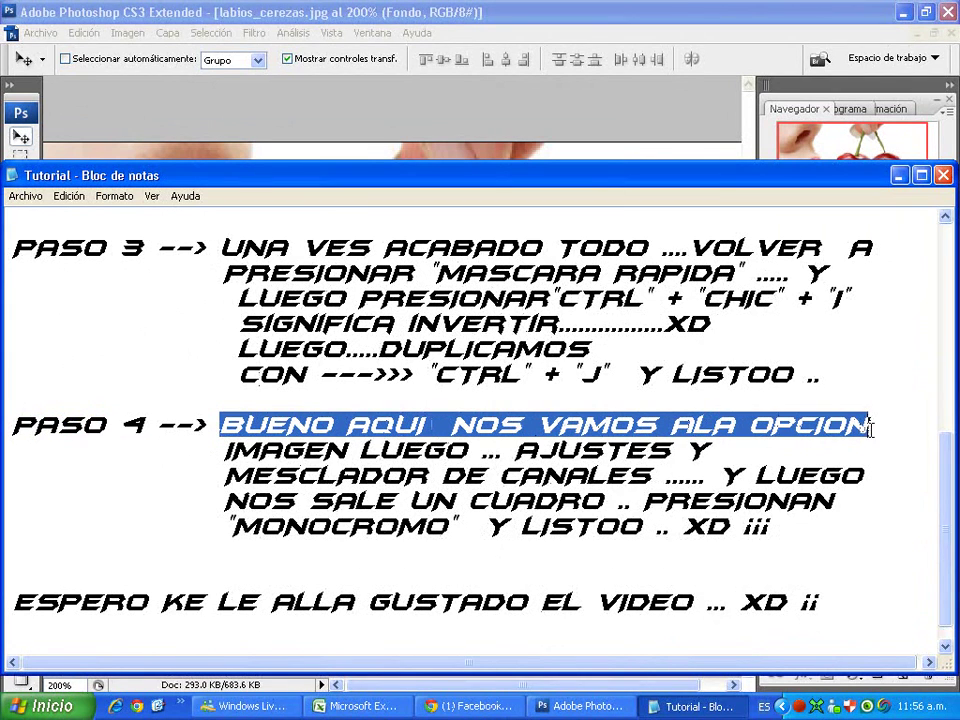
drag(218, 448, 679, 452)
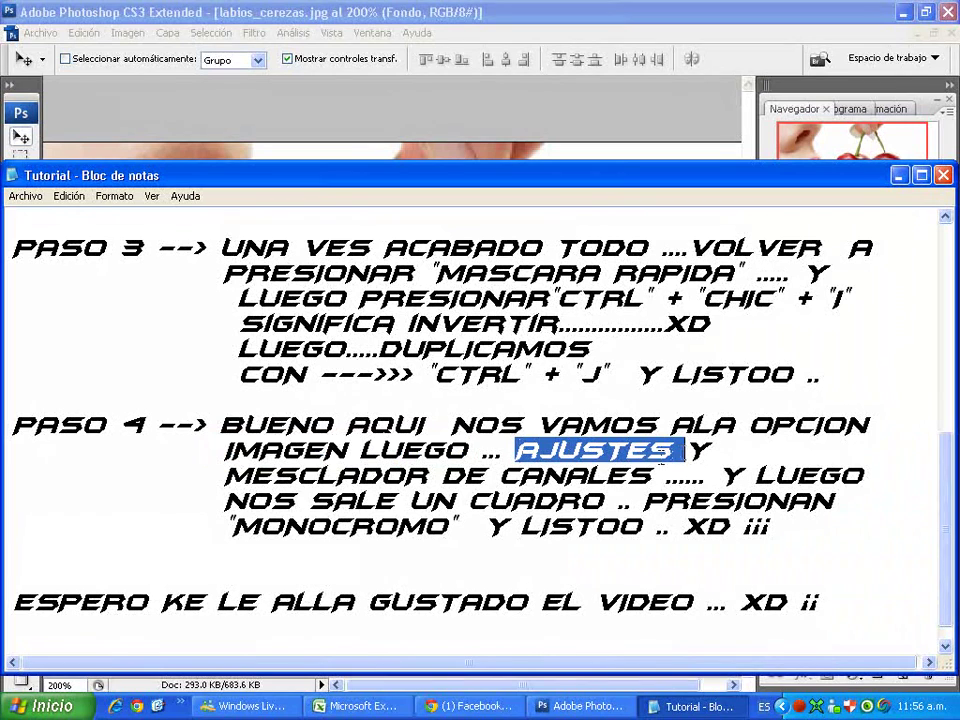
click(226, 477)
drag(226, 477, 664, 478)
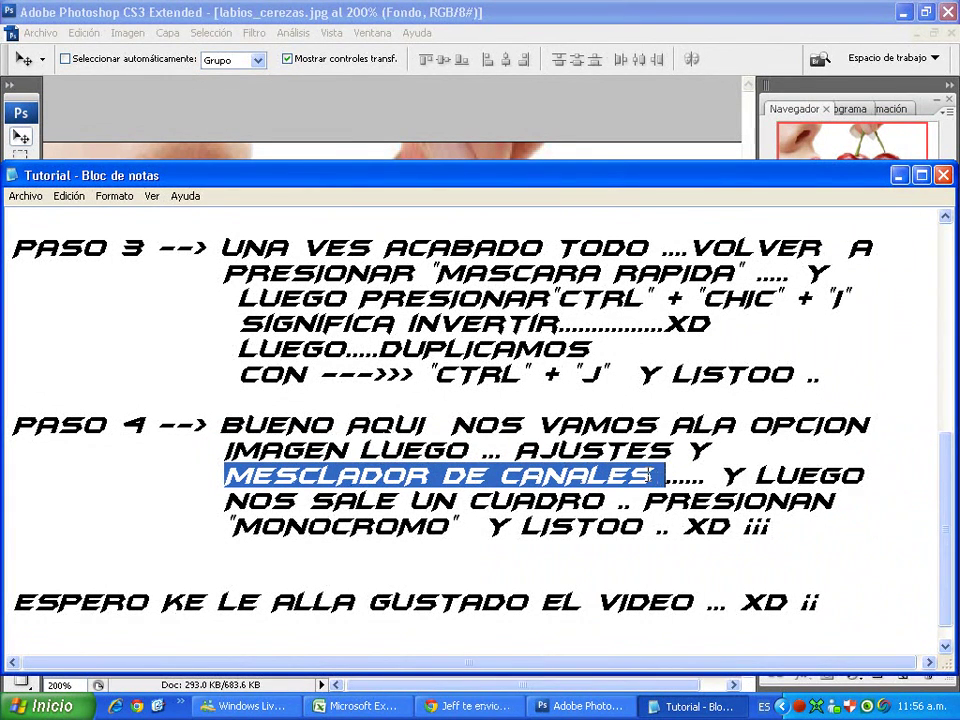
click(560, 116)
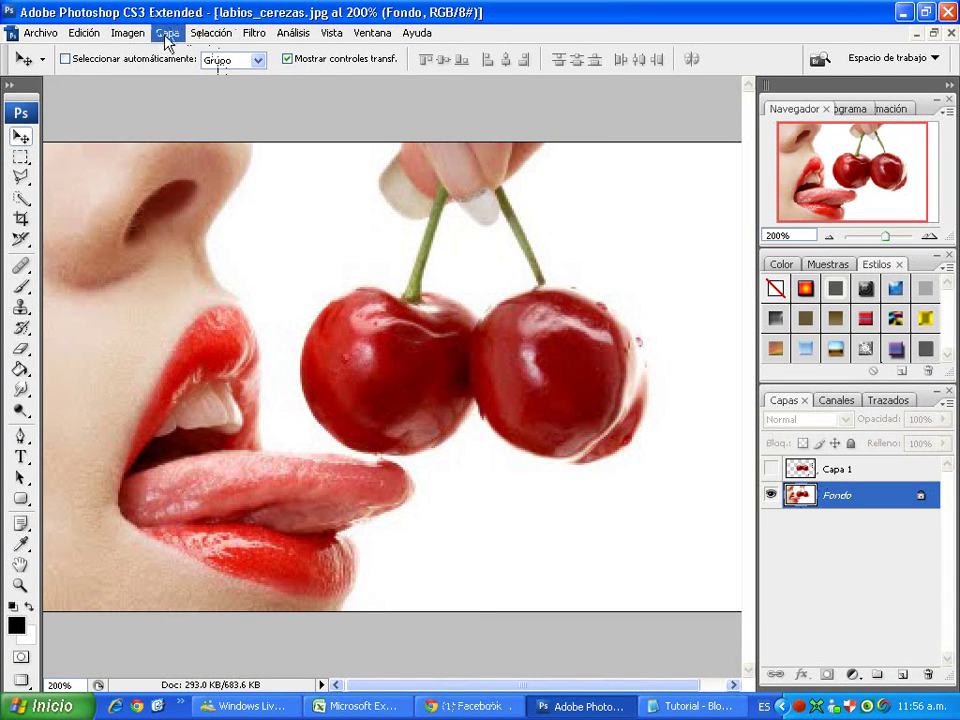
Open Imagen > Ajustes > Mezclador de canales and highlight the MONOCROMO instructions in the notes.
click(127, 33)
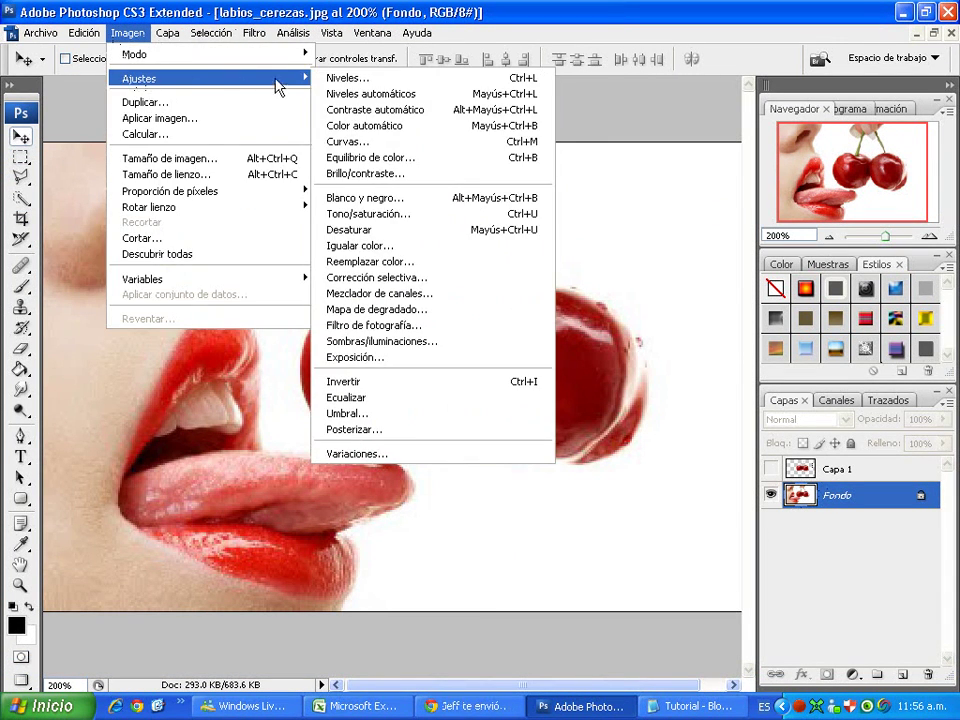
click(356, 298)
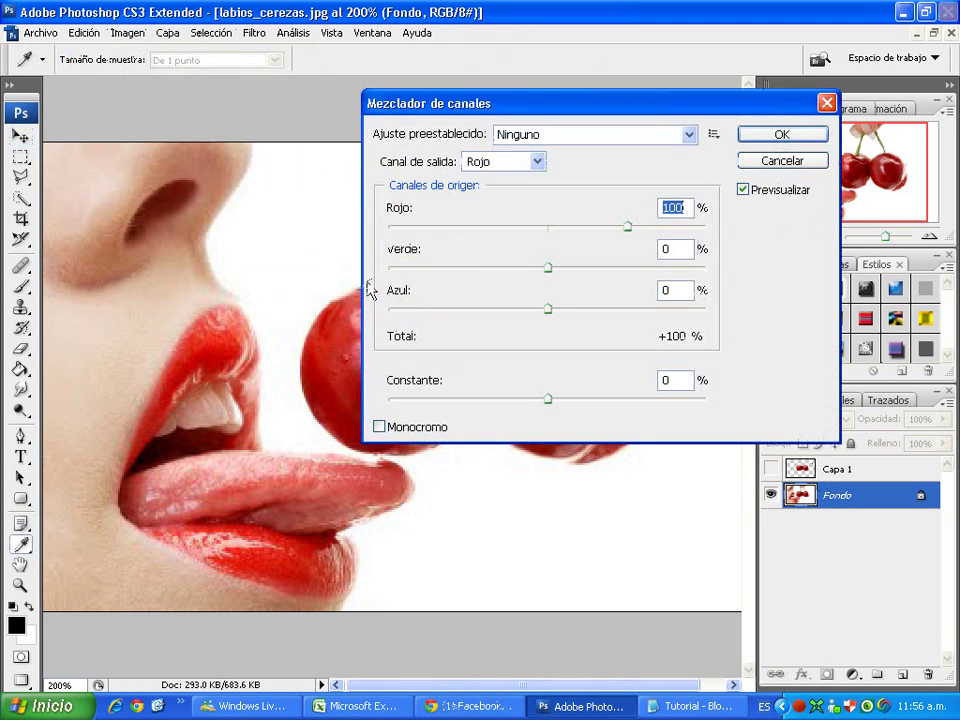
click(690, 706)
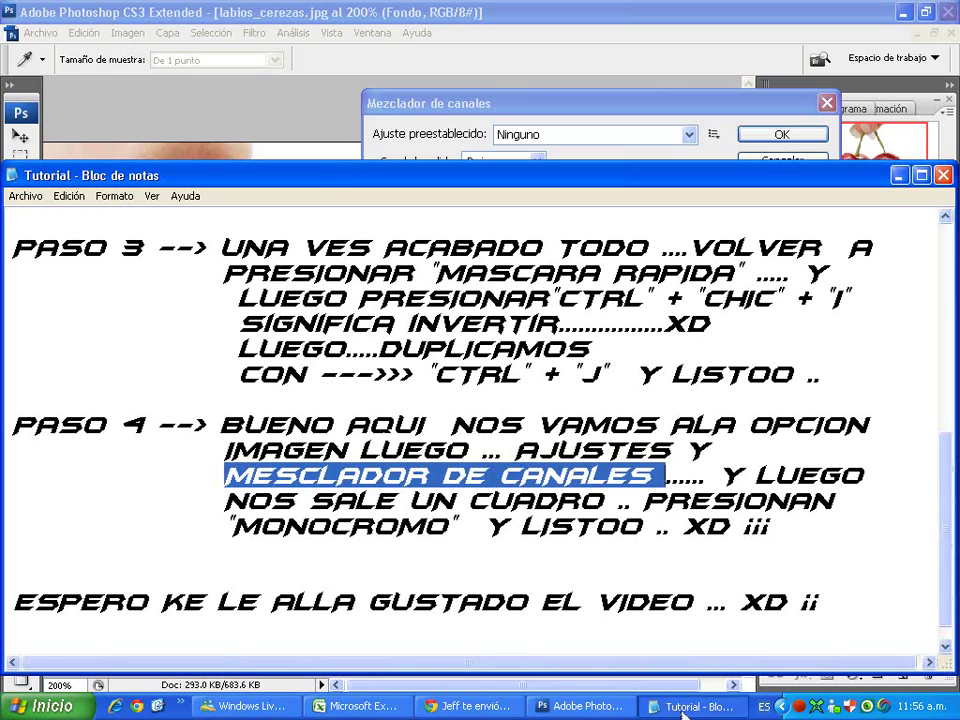
click(722, 472)
drag(722, 472, 879, 476)
mouse_move(226, 500)
mouse_down()
mouse_move(497, 510)
mouse_move(832, 501)
mouse_up()
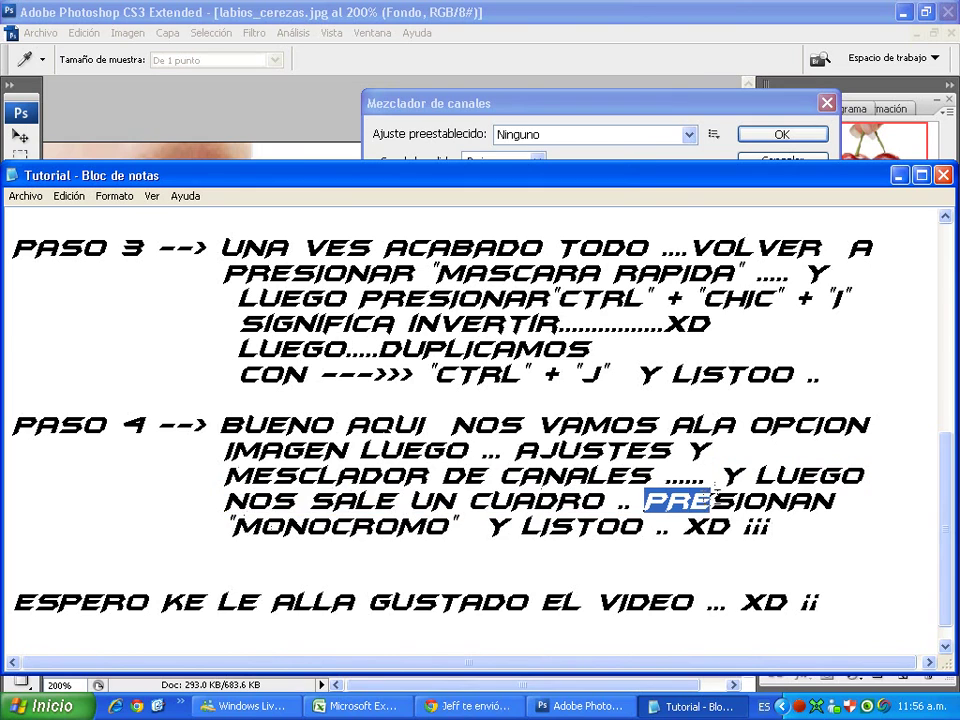
mouse_move(230, 526)
mouse_down()
mouse_move(455, 527)
mouse_move(689, 545)
mouse_up()
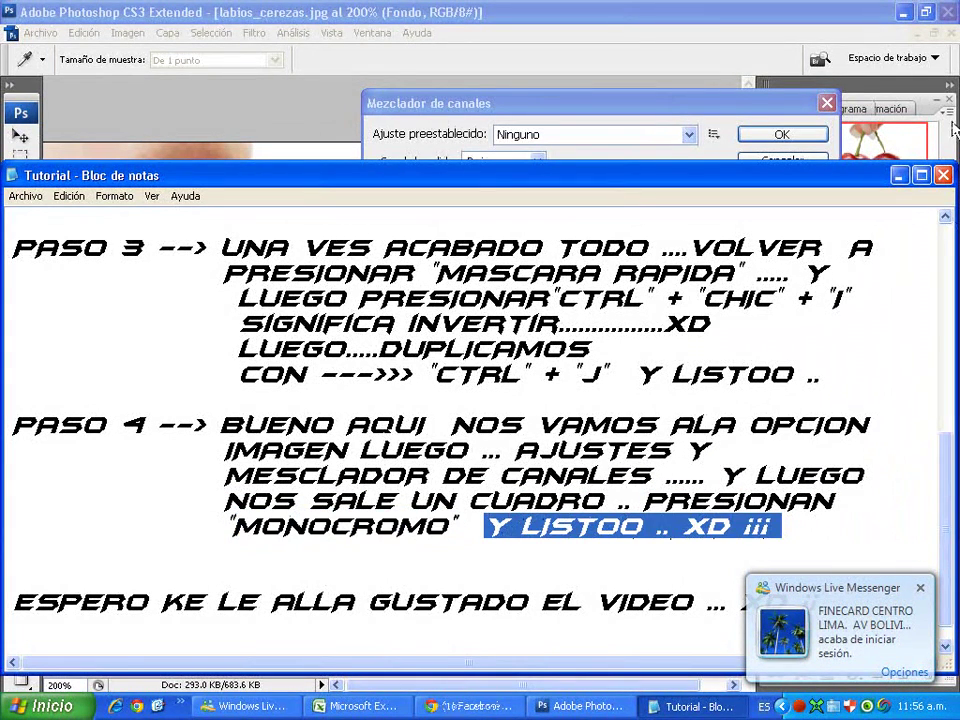
Apply the Channel Mixer with Monocromo ticked to turn Fondo grey, dismissing a notification.
click(898, 175)
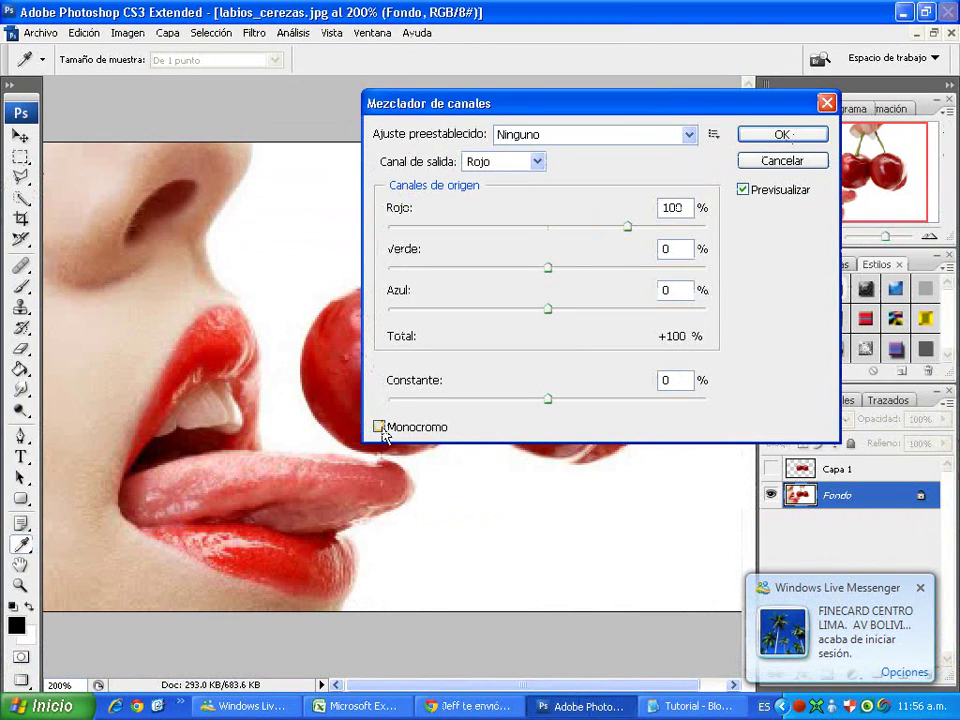
click(379, 427)
drag(500, 103, 635, 120)
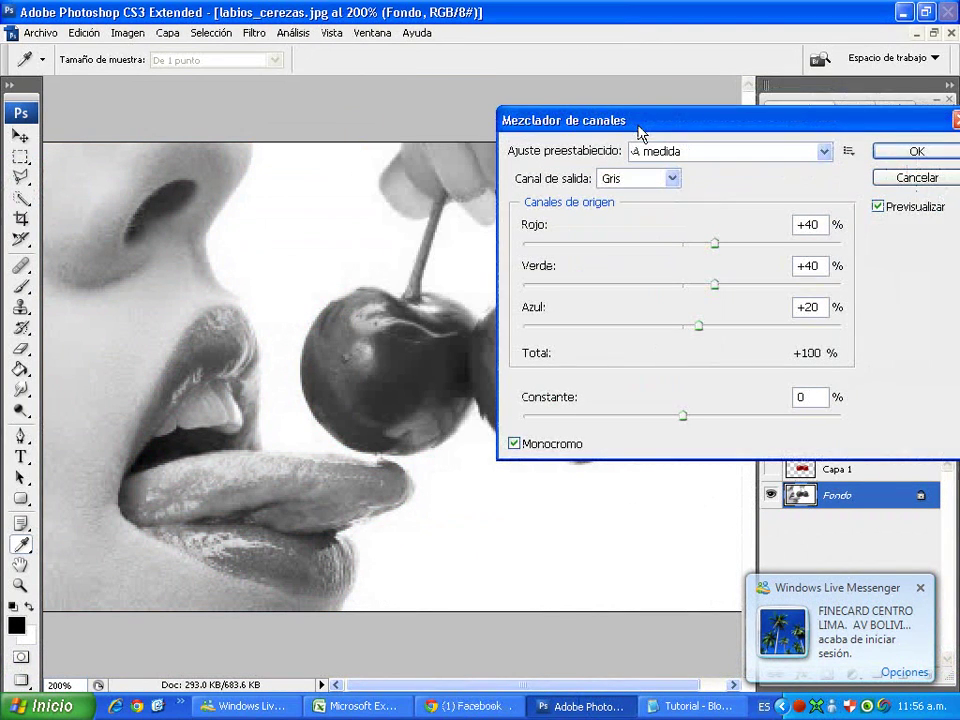
click(912, 154)
click(921, 588)
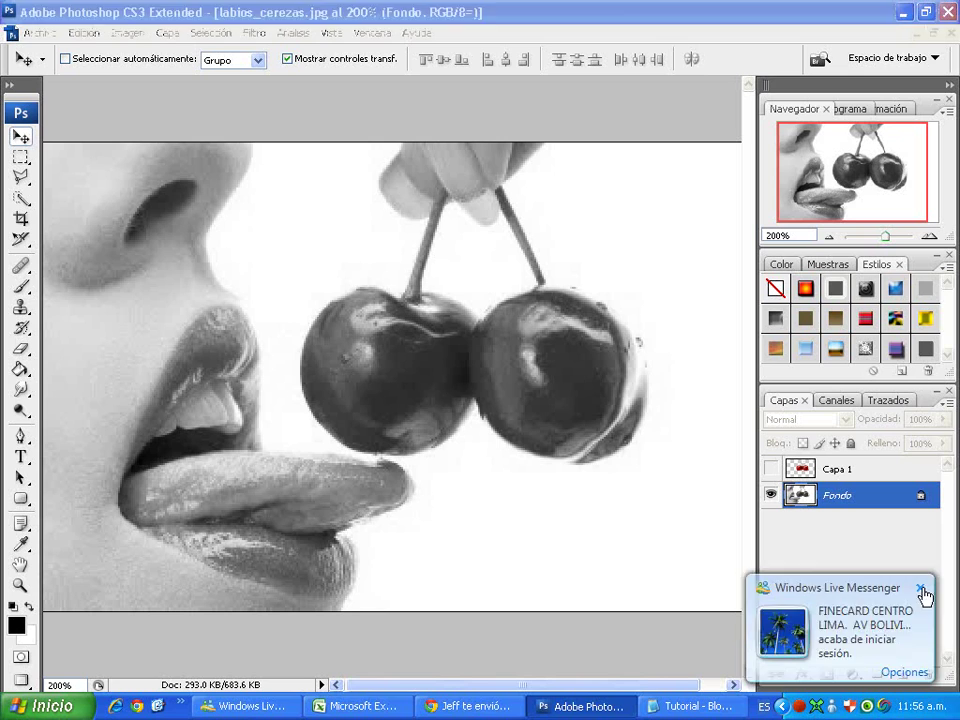
click(680, 707)
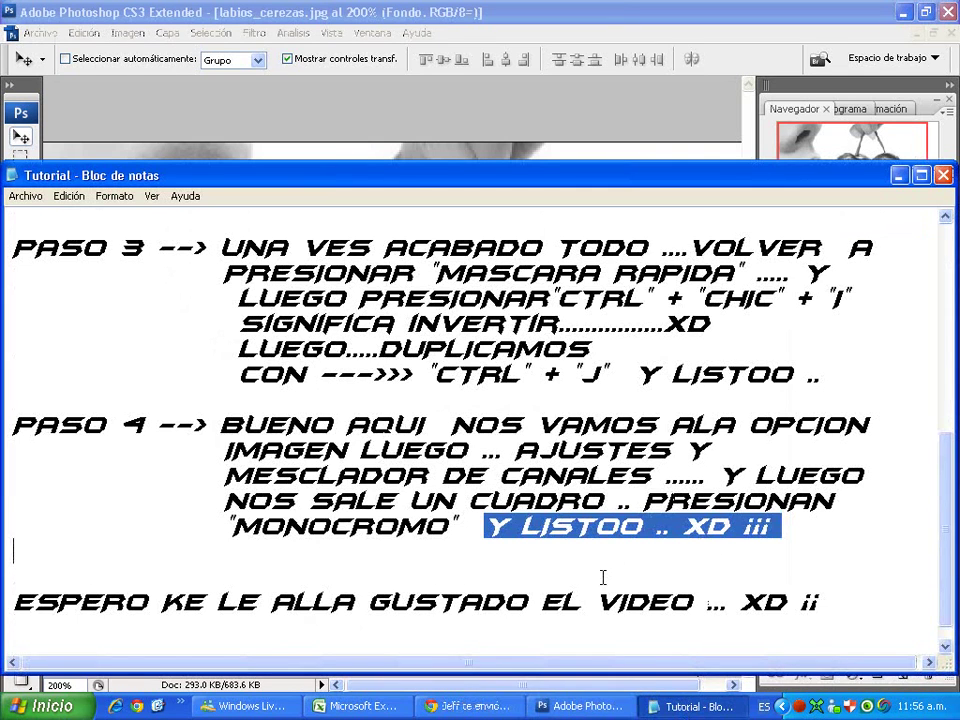
click(898, 175)
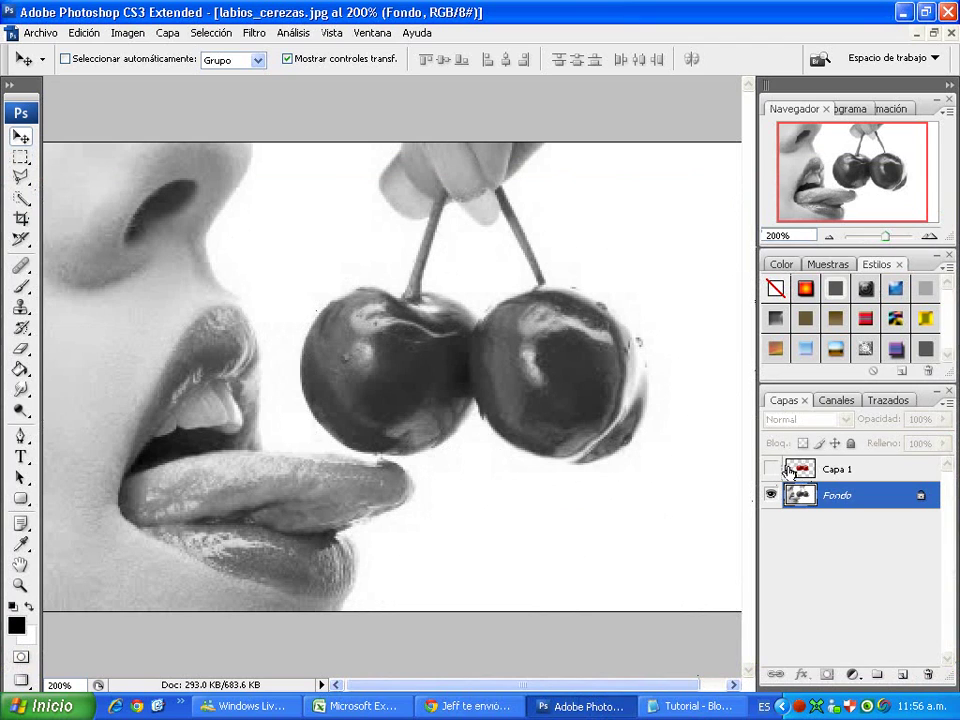
Show Capa 1 so red cherries sit over the grey photo, checking it at 100% and 200% zoom.
click(773, 470)
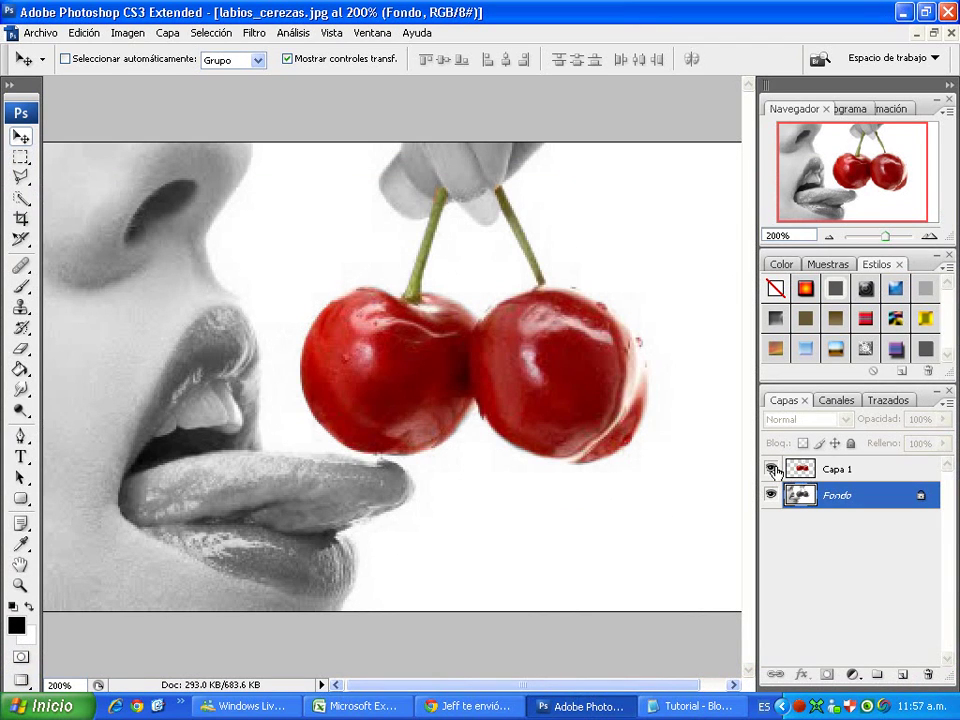
key(ctrl+minus)
key(ctrl+plus)
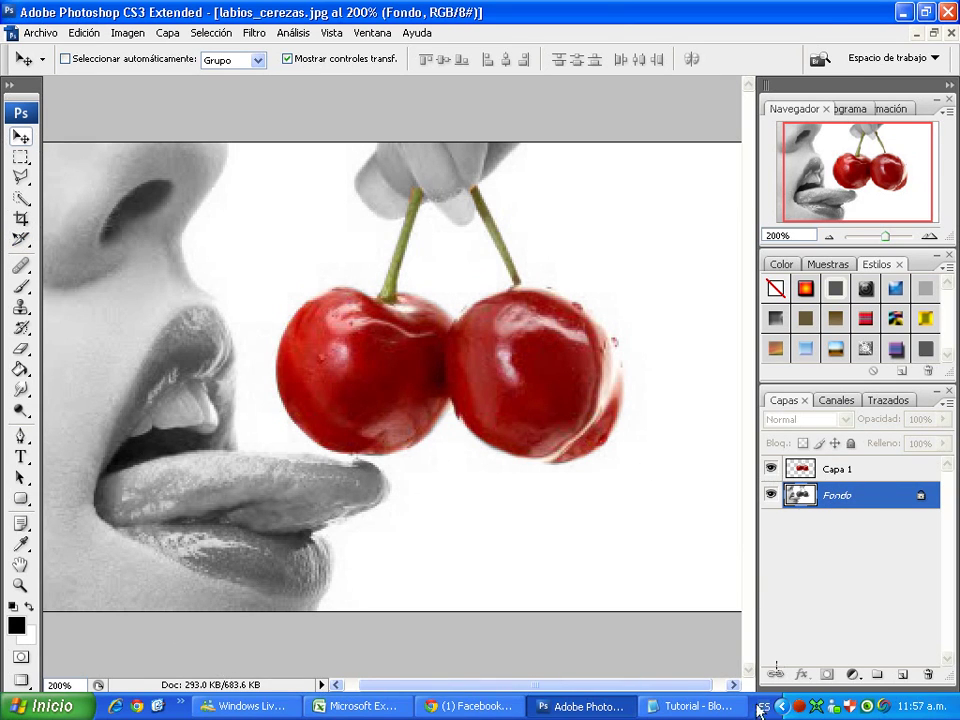
click(690, 706)
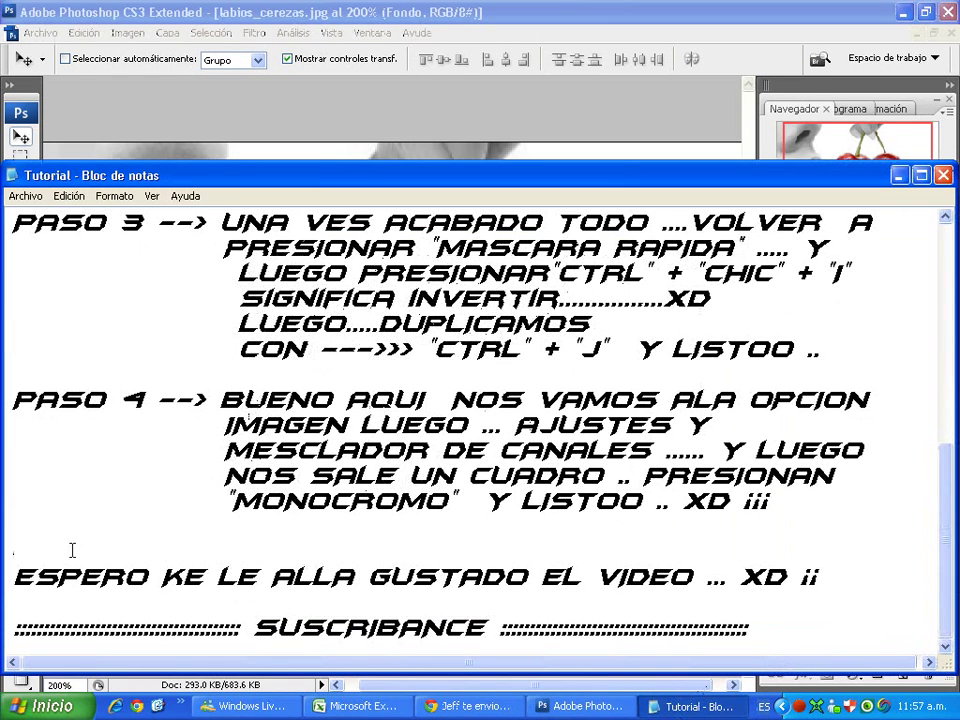
Highlight the closing ESPERO line and the word SUSCRIBANCE in the notes.
drag(14, 577, 472, 596)
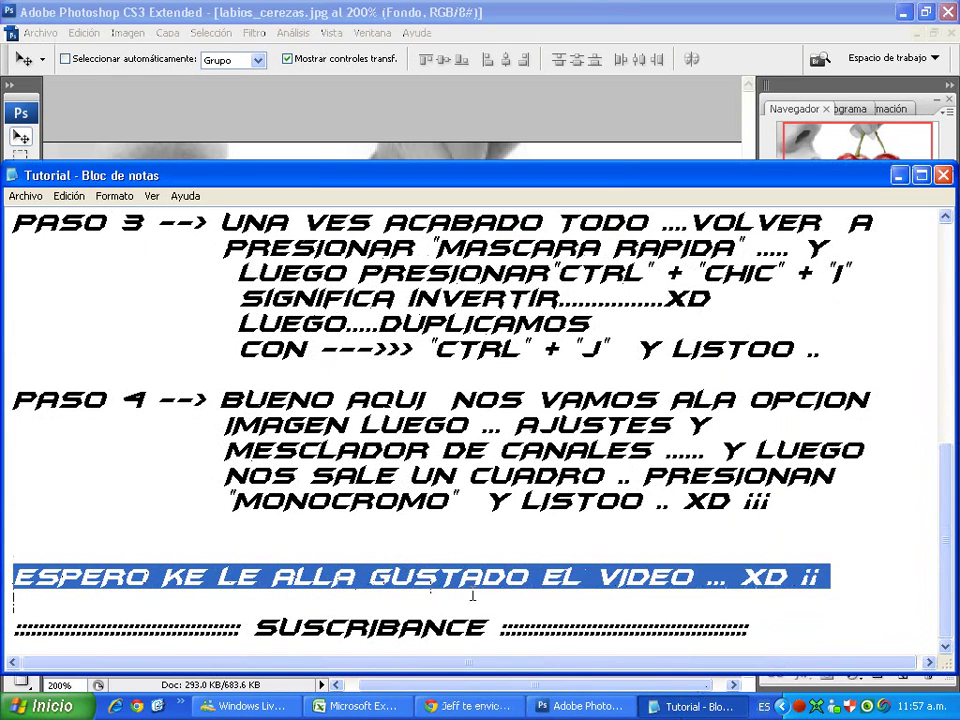
click(233, 627)
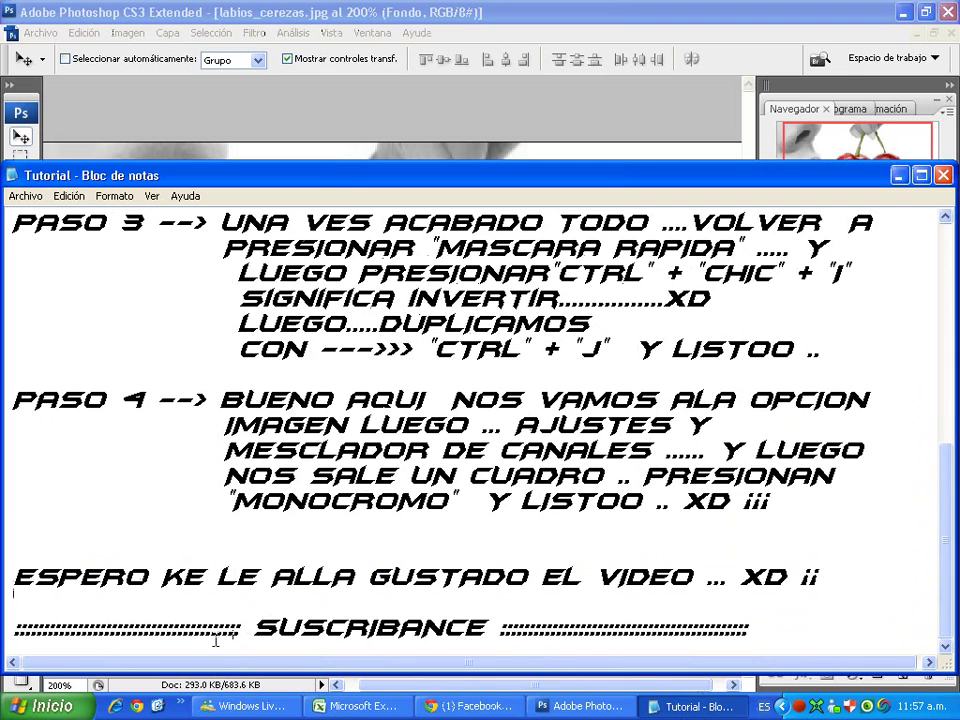
drag(252, 628, 487, 628)
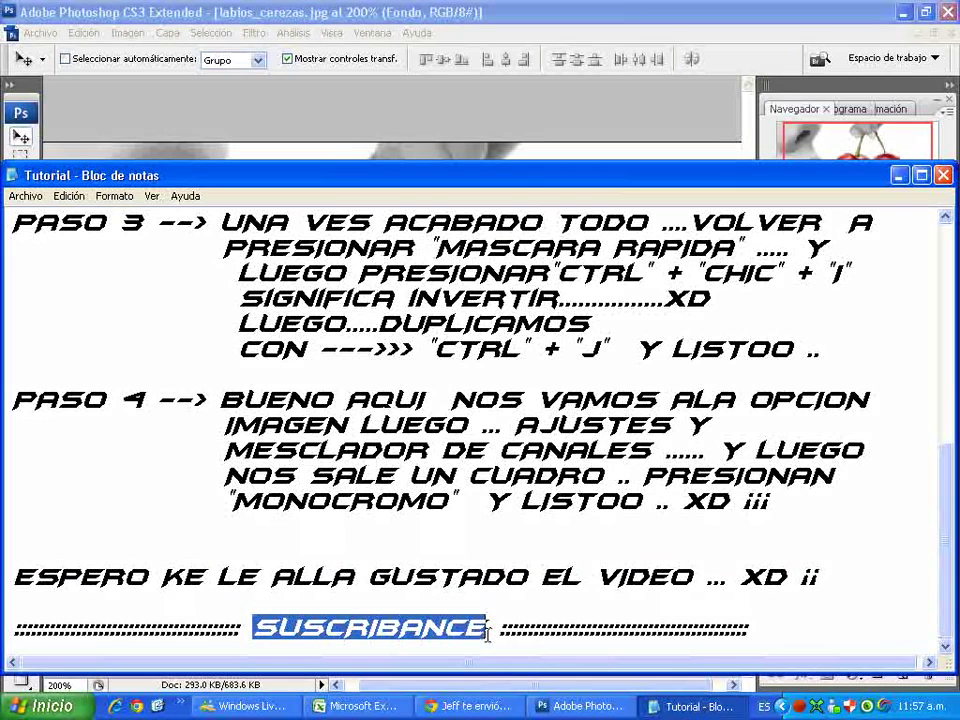
click(789, 625)
Add a colon-dotted 'BYEEEEEEEE .. ¡¡¡¡¡¡' farewell line below SUSCRIBANCE, then minimise the windows.
key(Return)
key(Return)
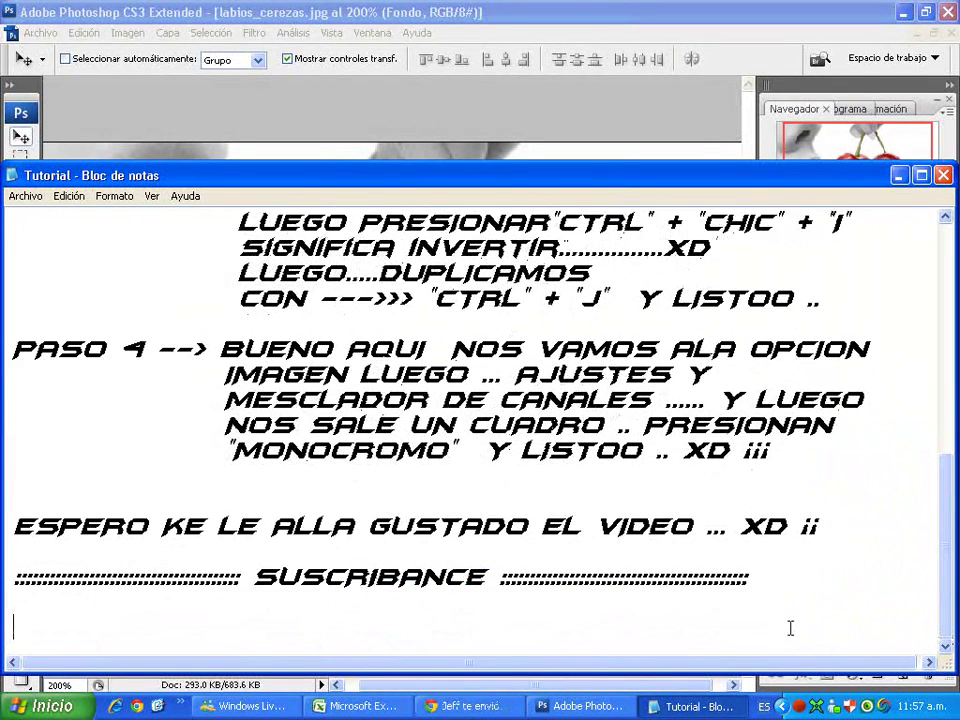
key(Return)
text(:::::::::)
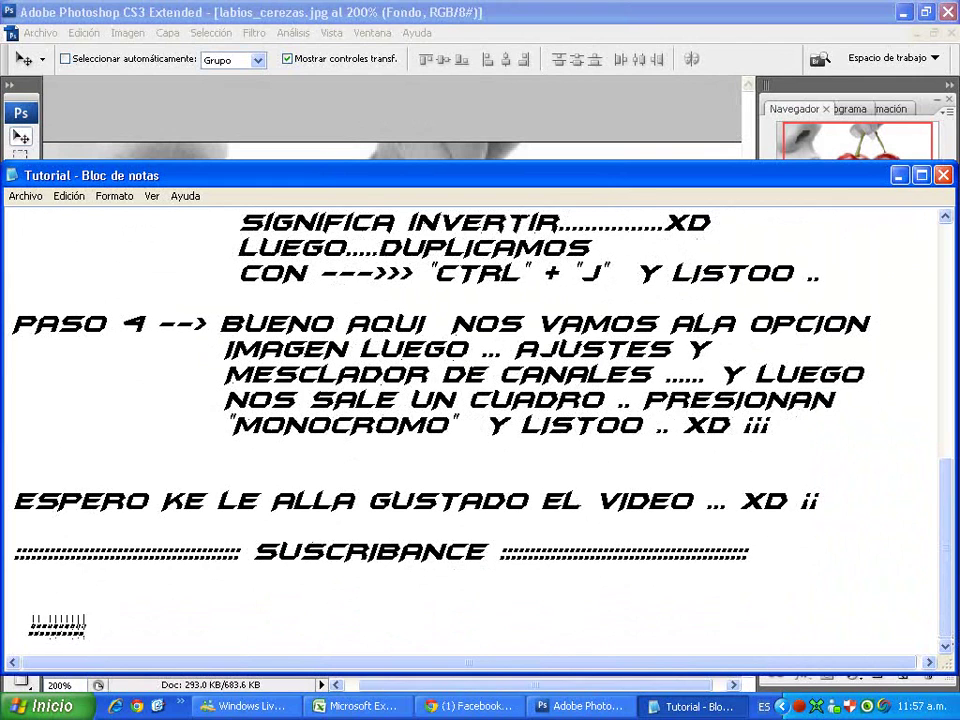
text(:::::::::::::::::::::::::::: BAY)
key(BackSpace)
text(YE)
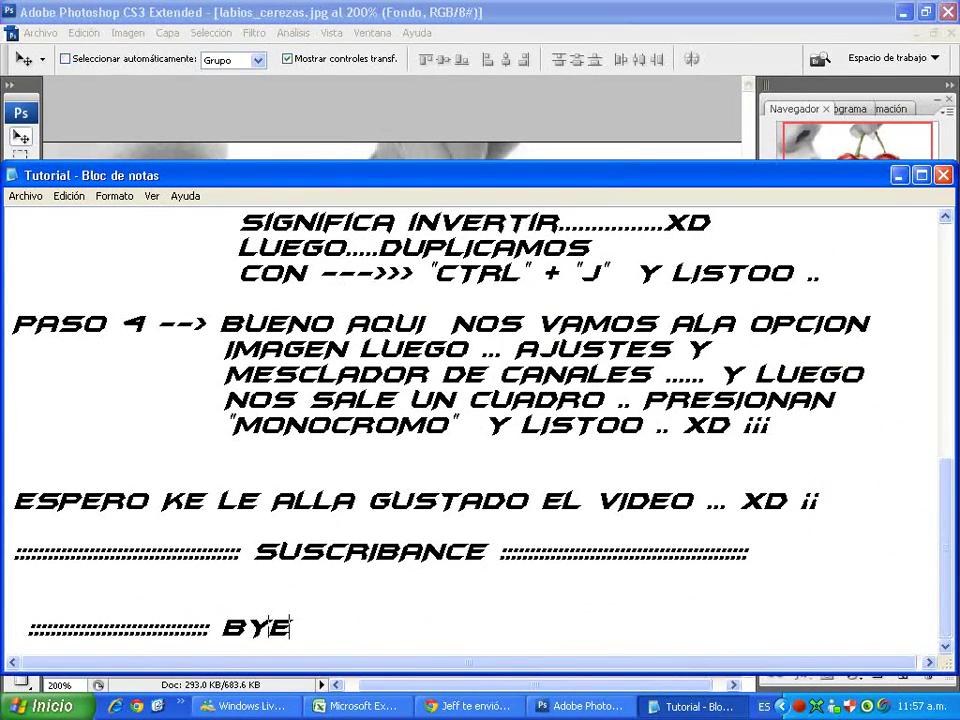
text(EEEEEEE ..)
text(. XD ¡¡¡¡¡¡)
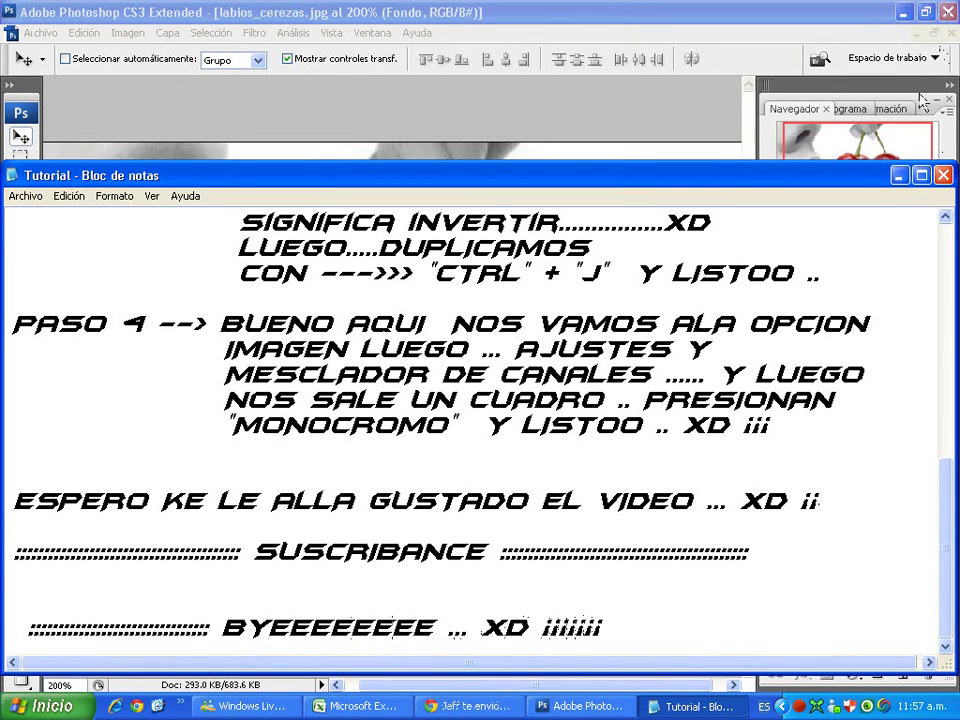
click(898, 177)
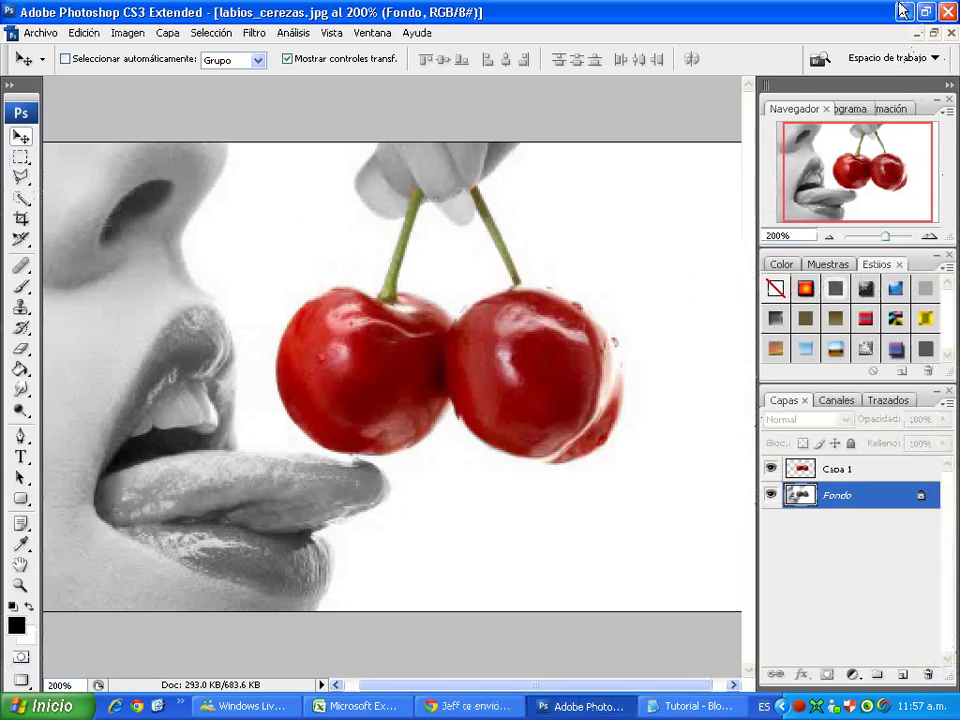